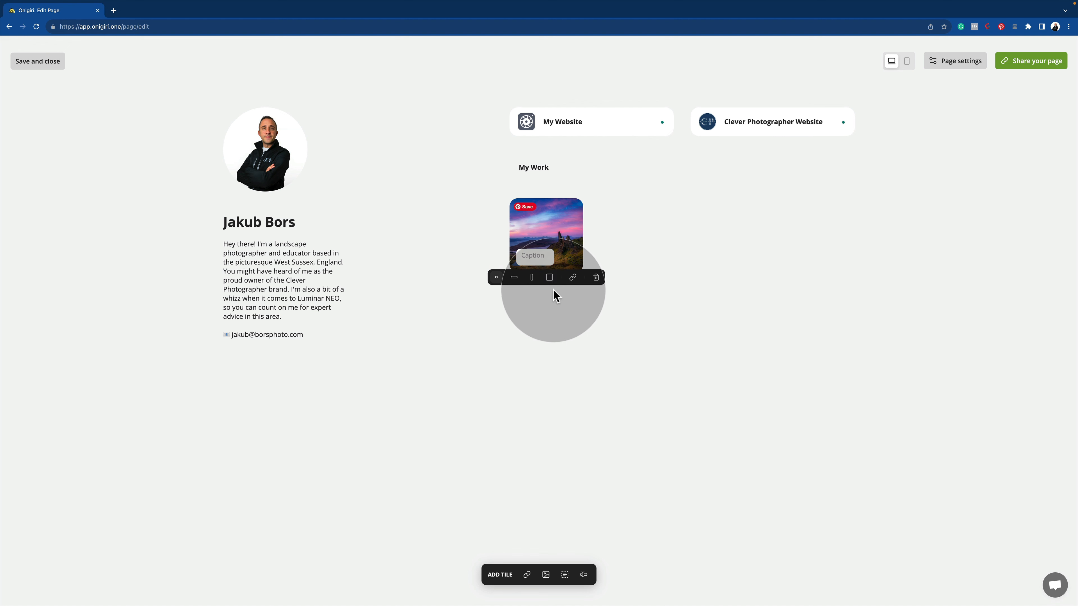
Make the My Work image tile a large square, caption it "Scotland" with a flag emoji, and link it to the photography site's /scotland page
{"action": "left_click", "coordinate": [549, 277]}
{"action": "left_click", "coordinate": [541, 346]}
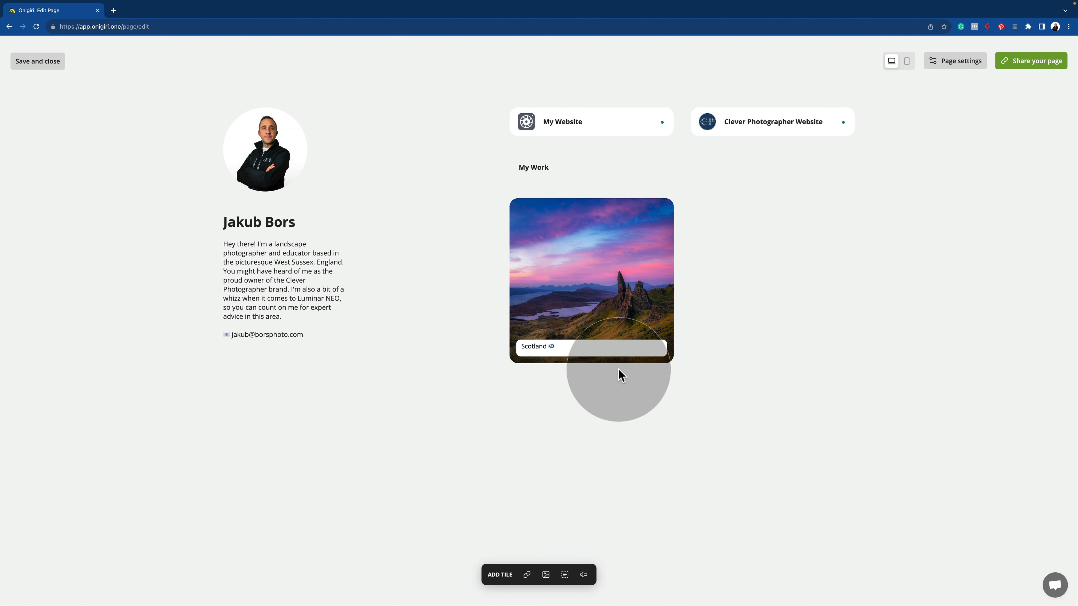
{"action": "left_click", "coordinate": [619, 368]}
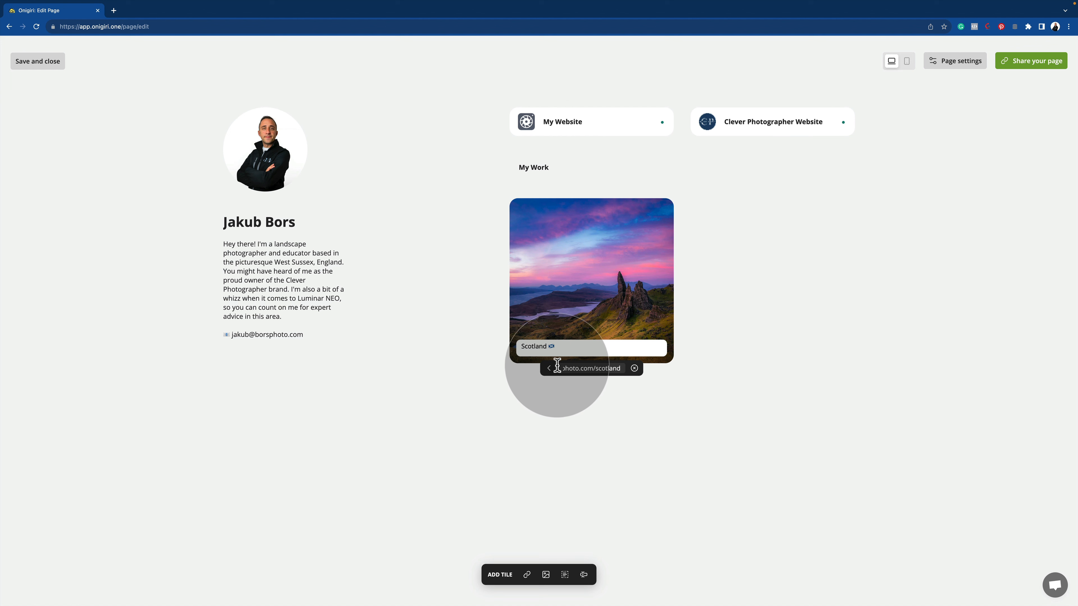
{"action": "left_click", "coordinate": [549, 367]}
{"action": "left_click", "coordinate": [607, 416]}
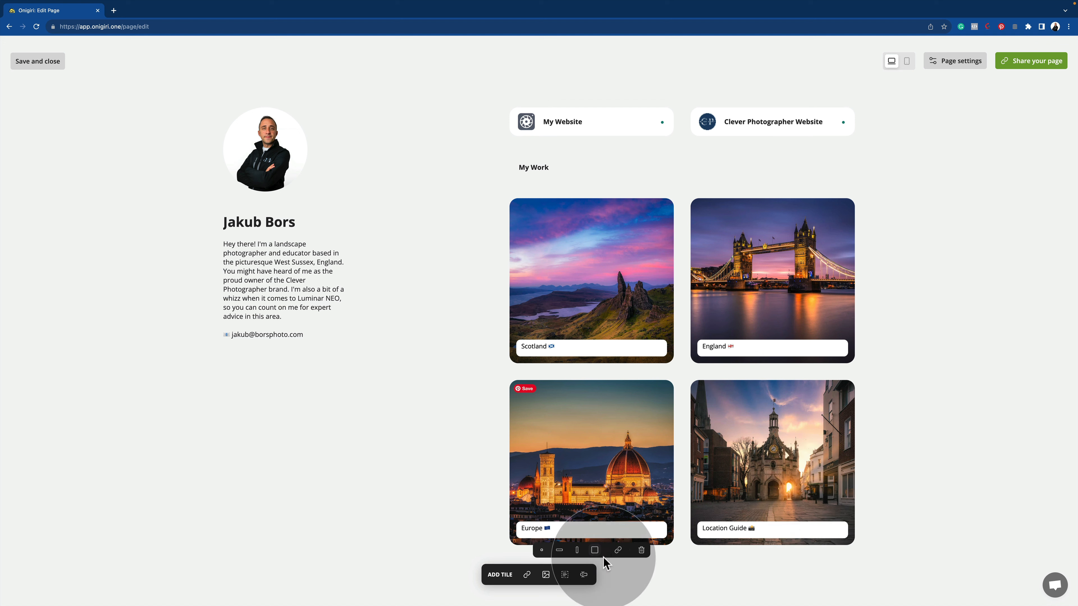
Add a section title tile below the four My Work images and name it "Workshops"
{"action": "left_click", "coordinate": [583, 575]}
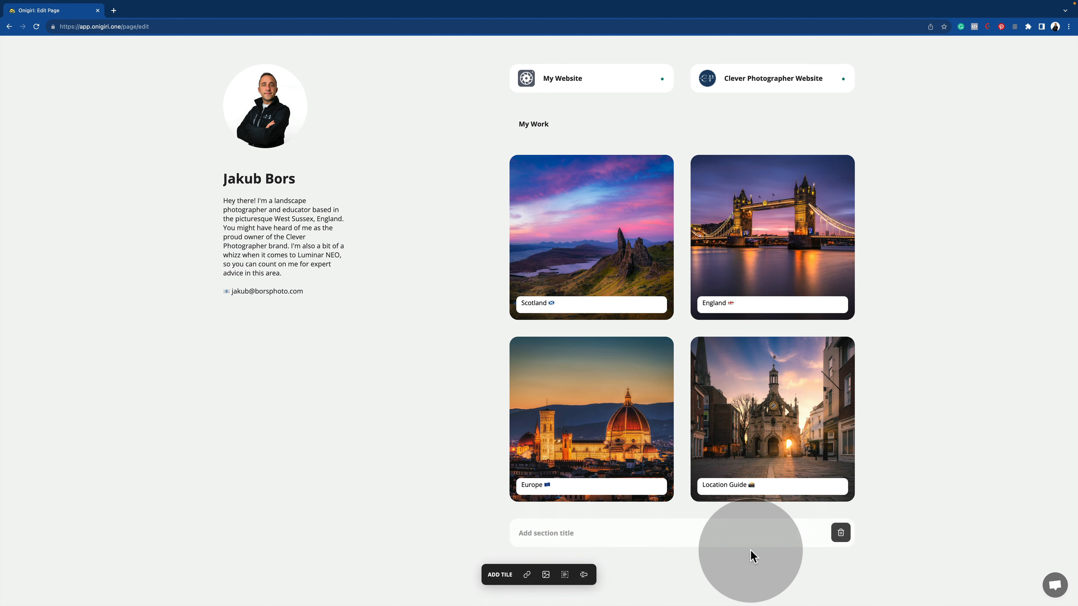
{"action": "left_click", "coordinate": [632, 531]}
{"action": "type", "text": "Workshops"}
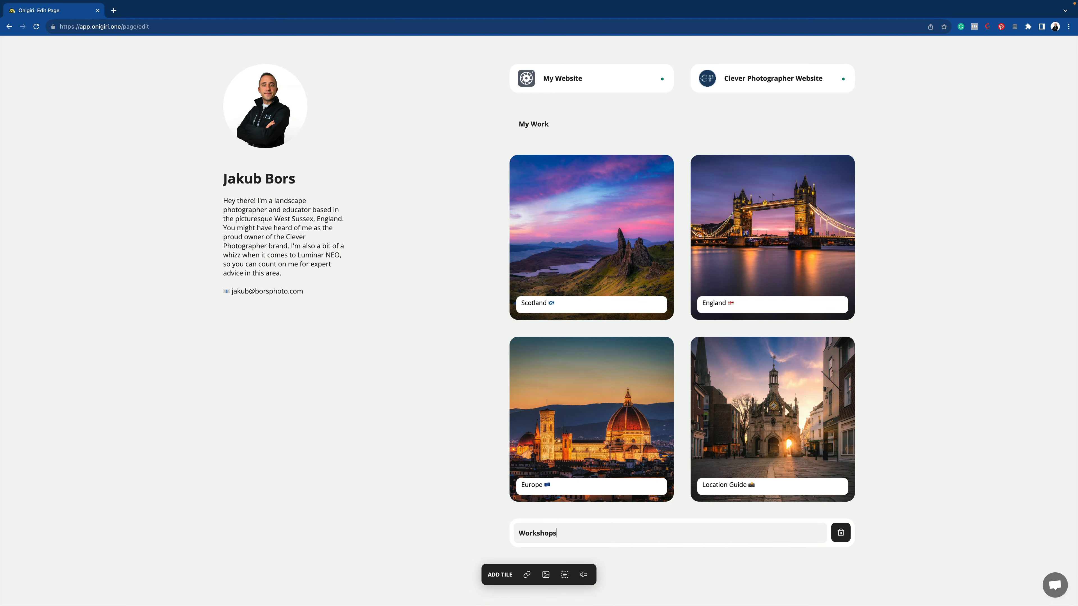
{"action": "left_click", "coordinate": [672, 517]}
{"action": "left_click", "coordinate": [654, 571]}
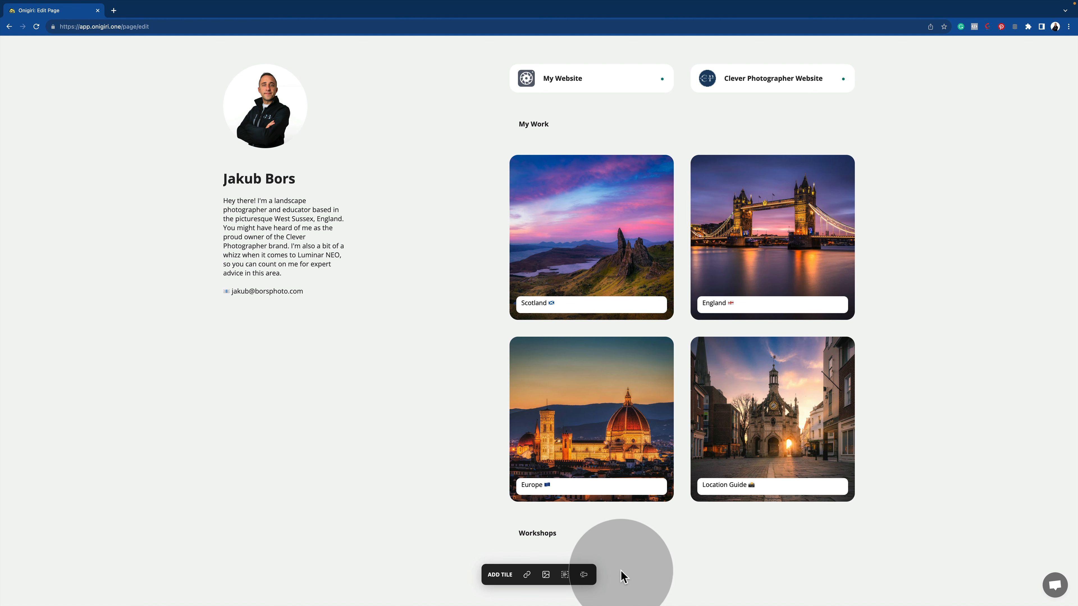
Add the image Work - 01.jpg as a tile under Workshops and caption it "Scotland 2024 - Workshop"
{"action": "left_click", "coordinate": [546, 575]}
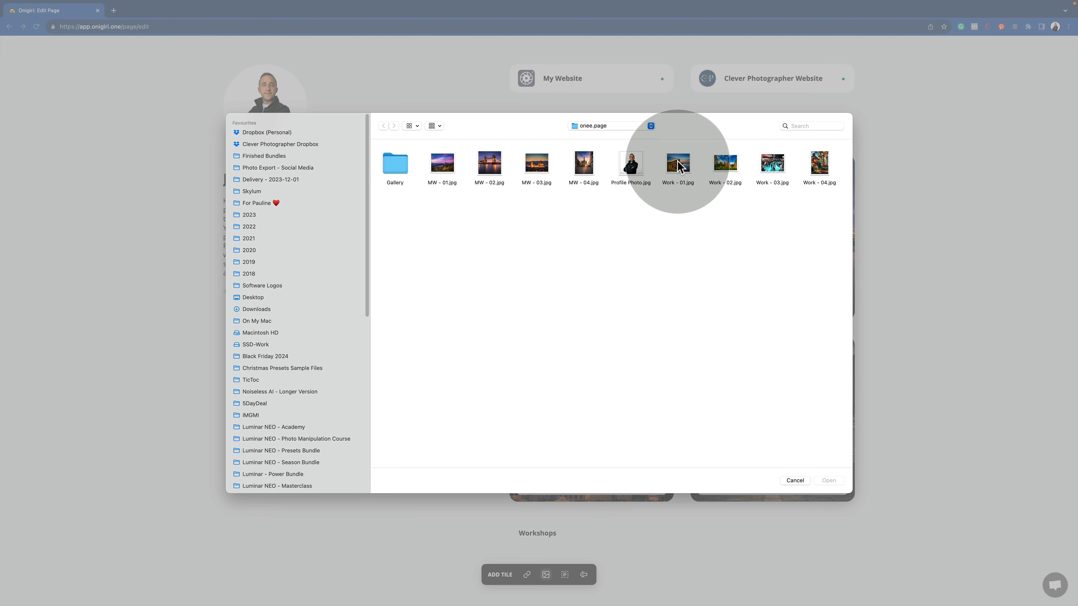
{"action": "double_click", "coordinate": [678, 165]}
{"action": "scroll", "coordinate": [580, 445], "scroll_direction": "down", "scroll_amount": 3}
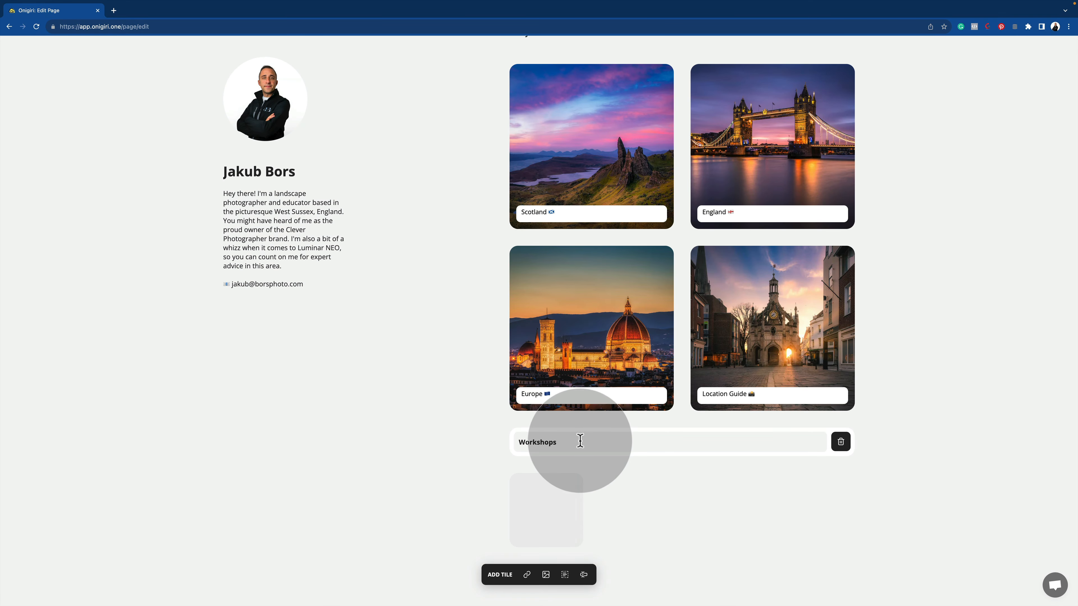
{"action": "mouse_move", "coordinate": [529, 496]}
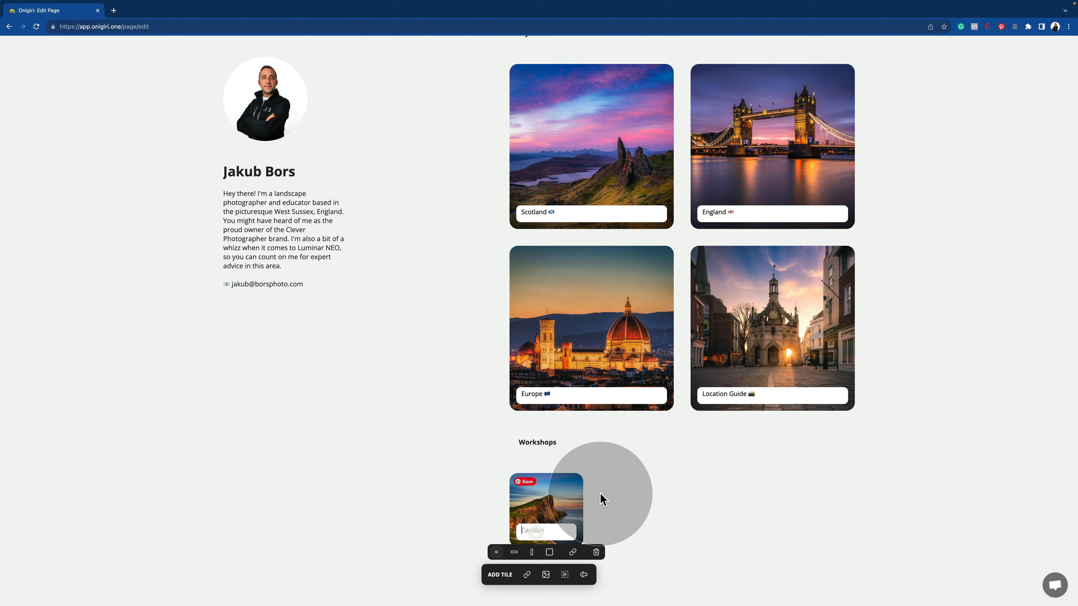
{"action": "left_click", "coordinate": [544, 530]}
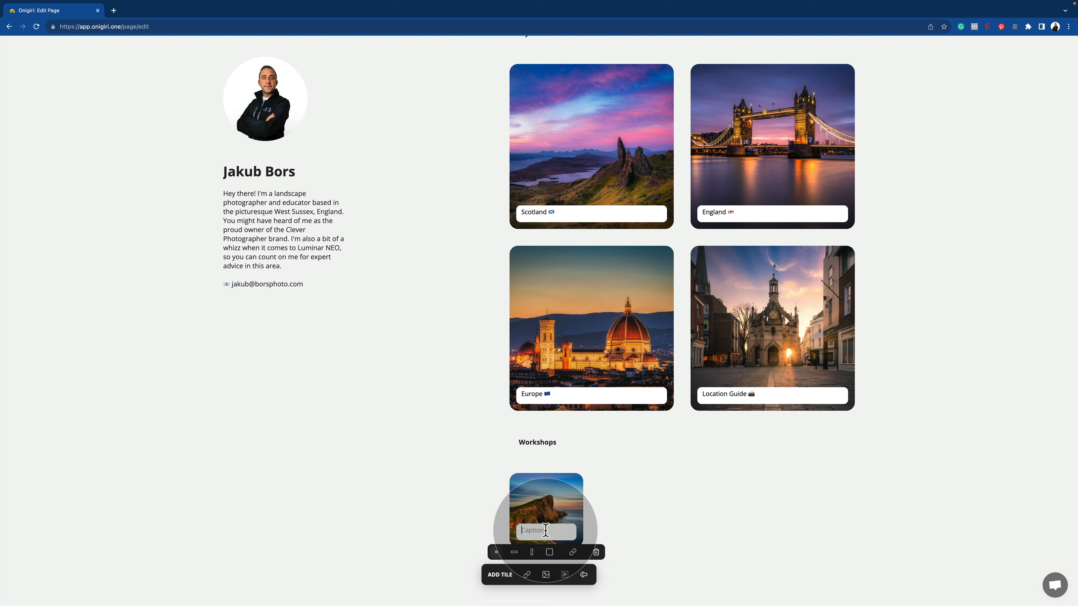
{"action": "type", "text": "Scotland 20"}
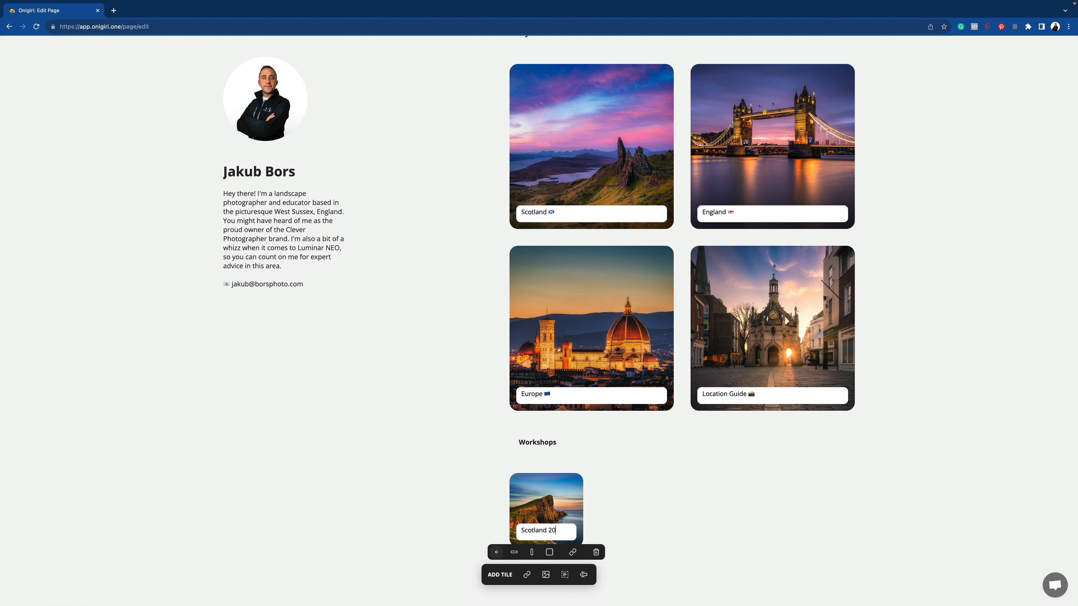
{"action": "type", "text": "24 - Workshop"}
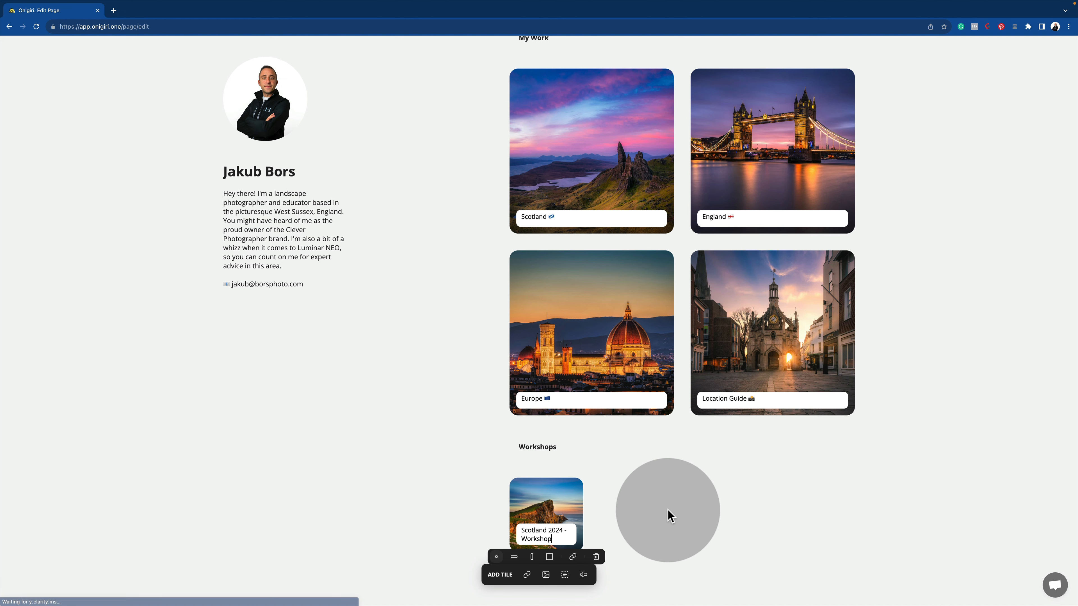
{"action": "left_click", "coordinate": [661, 520]}
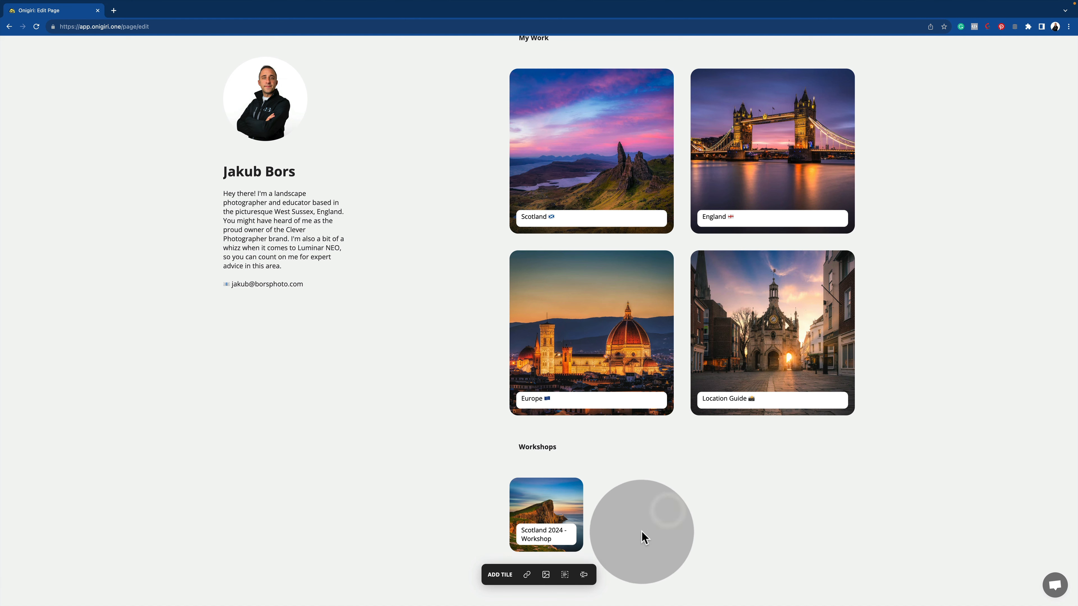
Add the image Work - 02.jpg as the second Workshops tile and caption it "Chichester 2024 - Photowalk"
{"action": "left_click", "coordinate": [546, 575]}
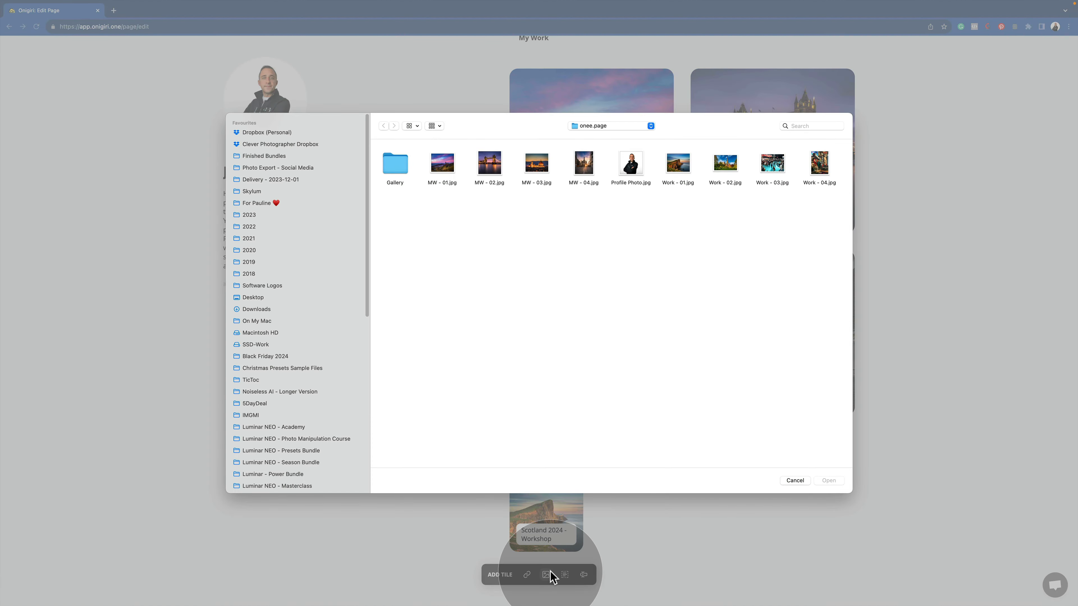
{"action": "double_click", "coordinate": [727, 165]}
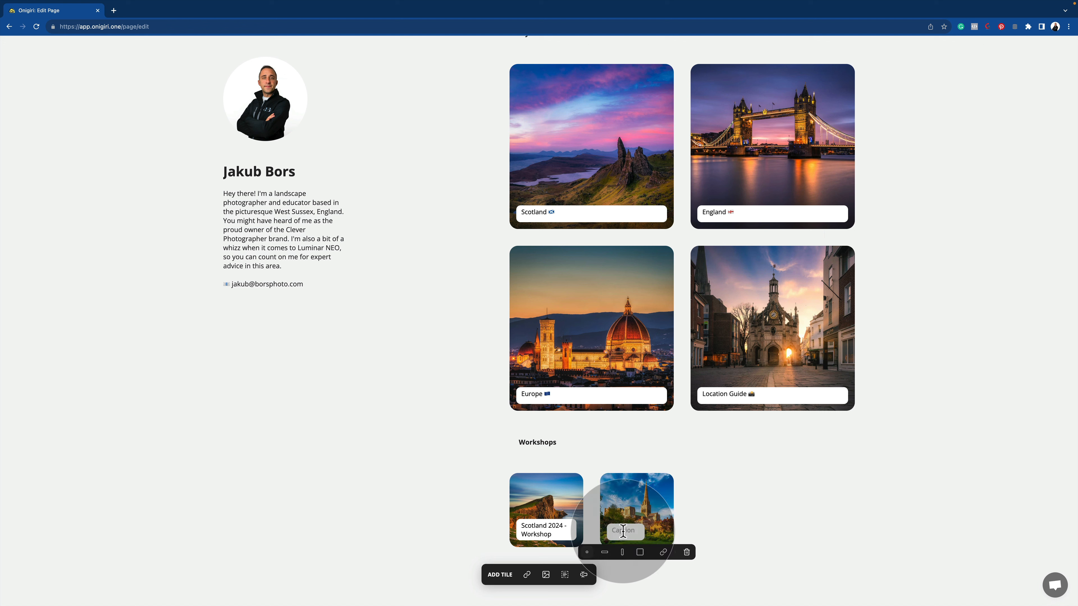
{"action": "left_click", "coordinate": [623, 532]}
{"action": "type", "text": "Chichester"}
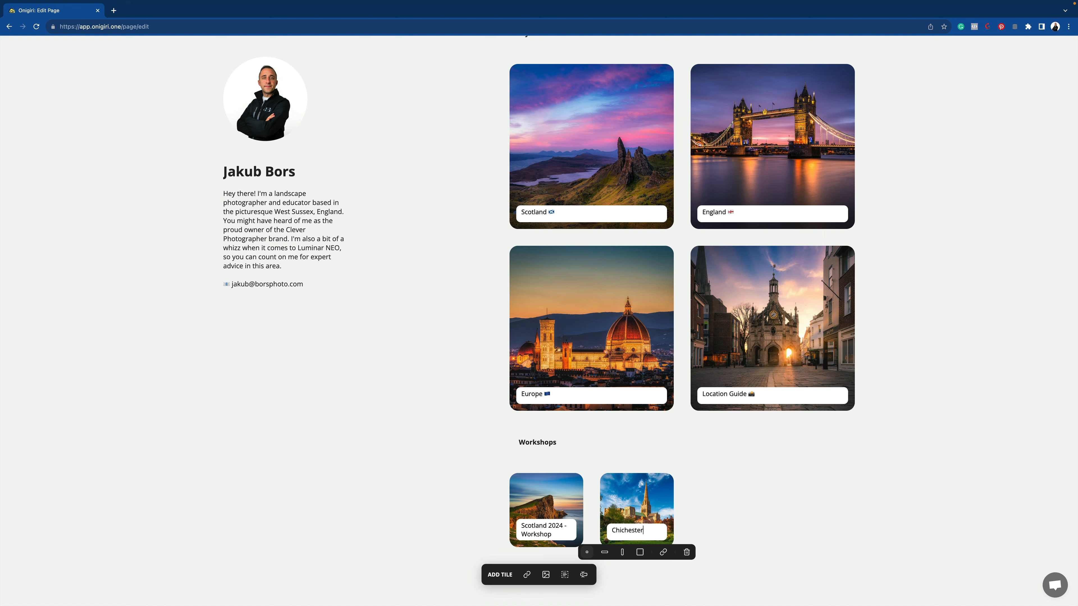
{"action": "type", "text": " 2024 - Photowalk"}
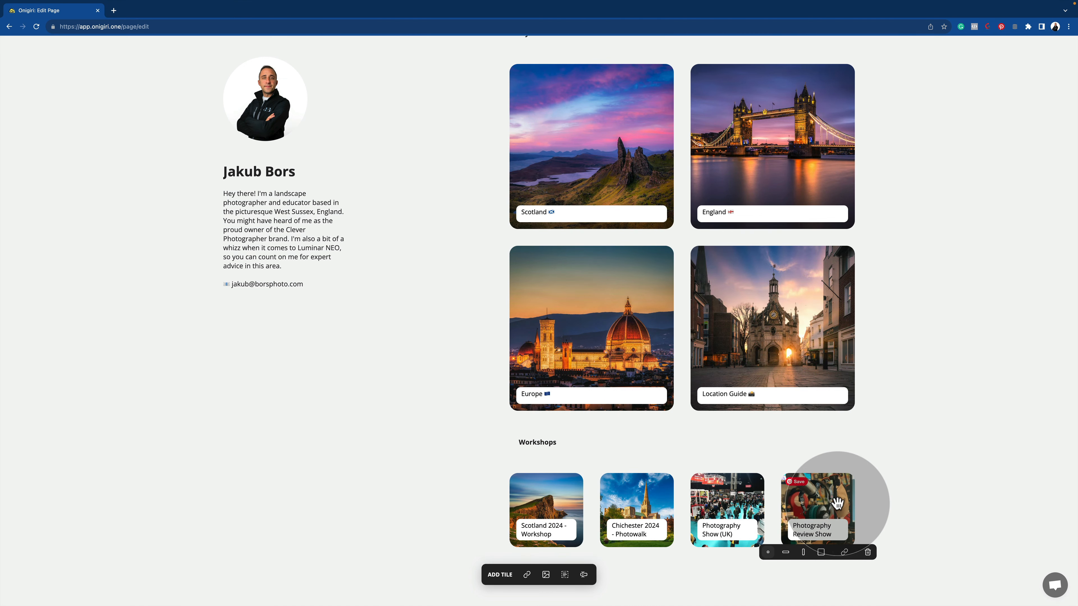
Add a link tile below the workshop images from the copied workshops page URL and resize it to the slim bar format
{"action": "mouse_move", "coordinate": [564, 446]}
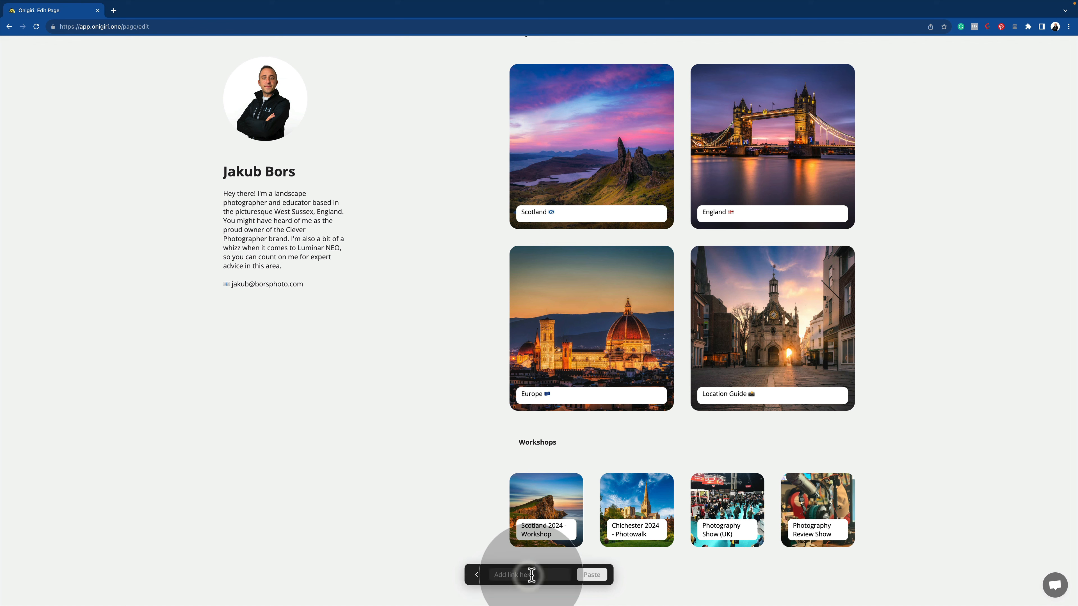
{"action": "left_click", "coordinate": [526, 574]}
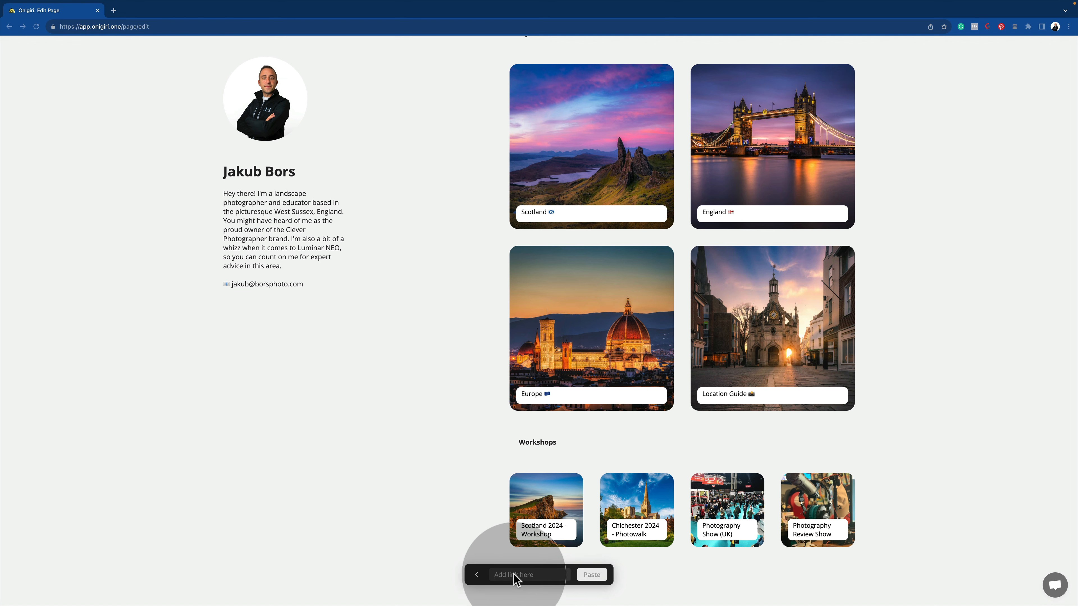
{"action": "left_click", "coordinate": [591, 575]}
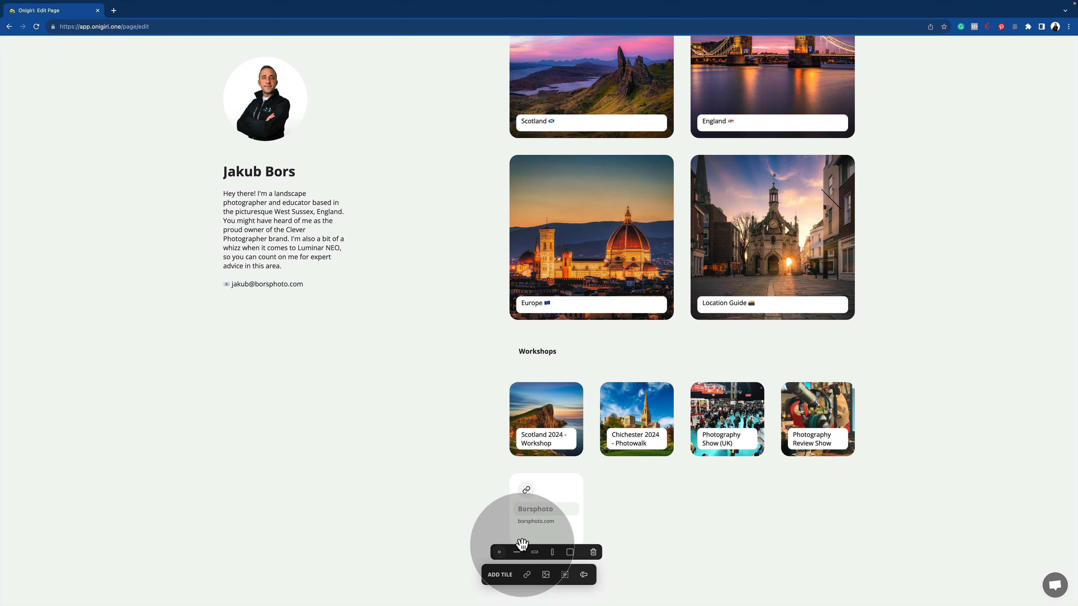
{"action": "left_click", "coordinate": [518, 551]}
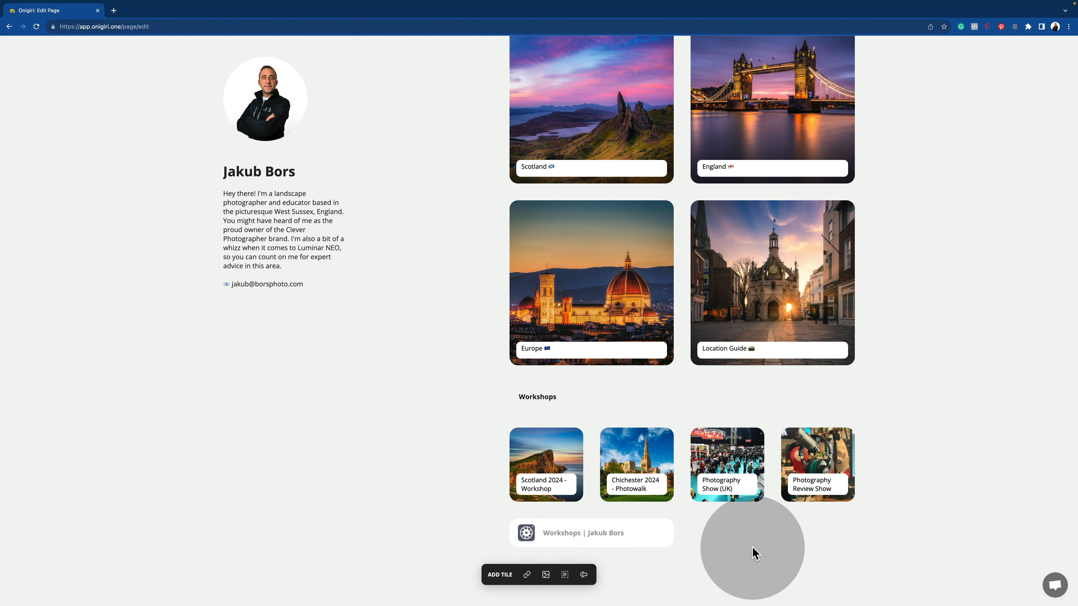
Add a section titled "My Gallery" below the workshops link and upload the nine gallery photos into it
{"action": "left_click", "coordinate": [584, 574]}
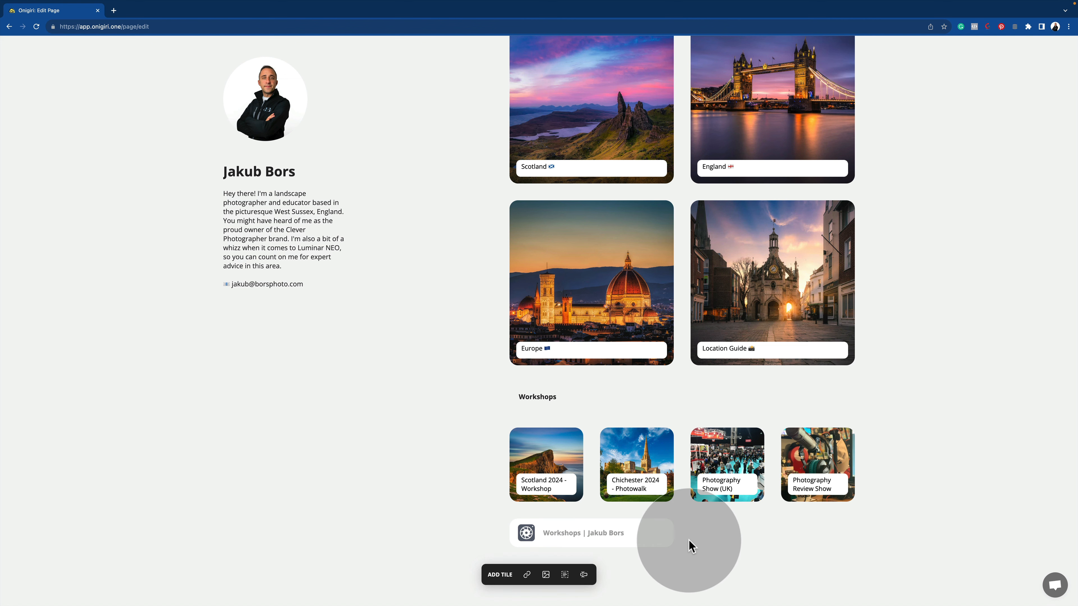
{"action": "left_click", "coordinate": [673, 529]}
{"action": "type", "text": "My Gallery"}
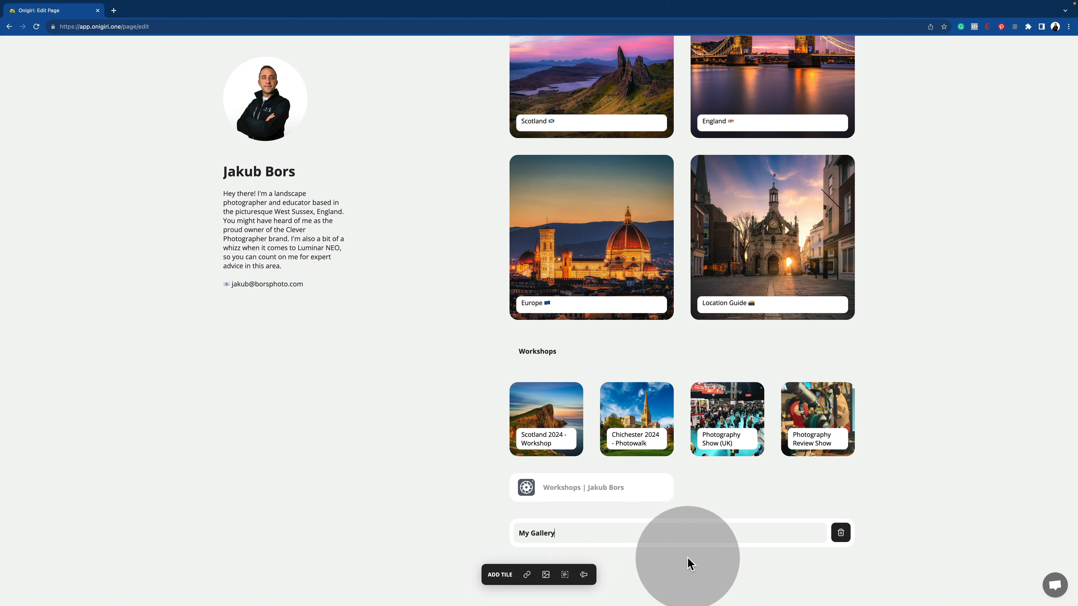
{"action": "left_click", "coordinate": [687, 562]}
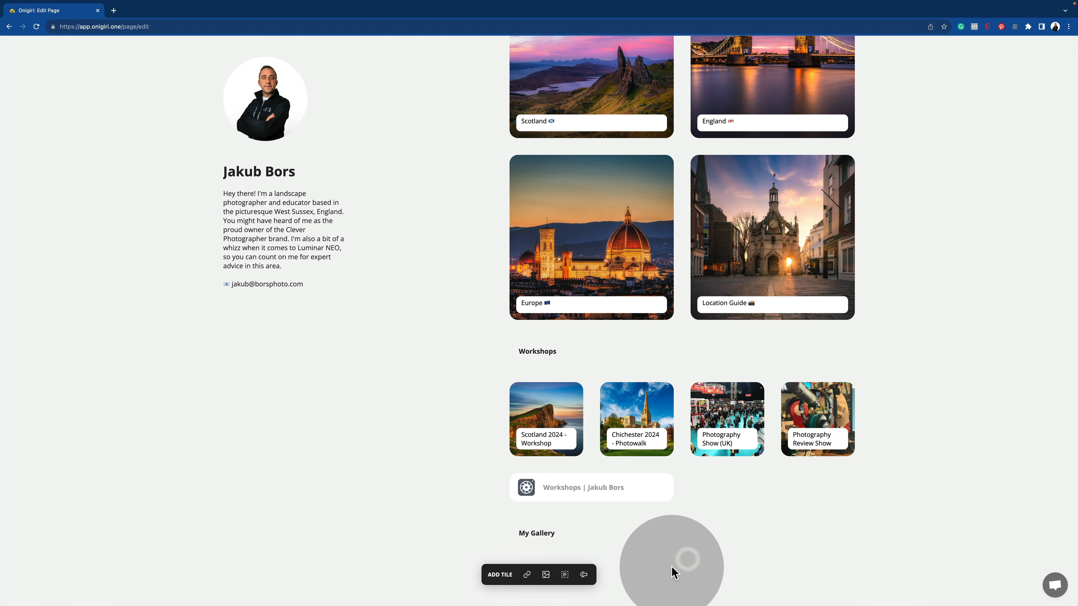
{"action": "left_click", "coordinate": [543, 575]}
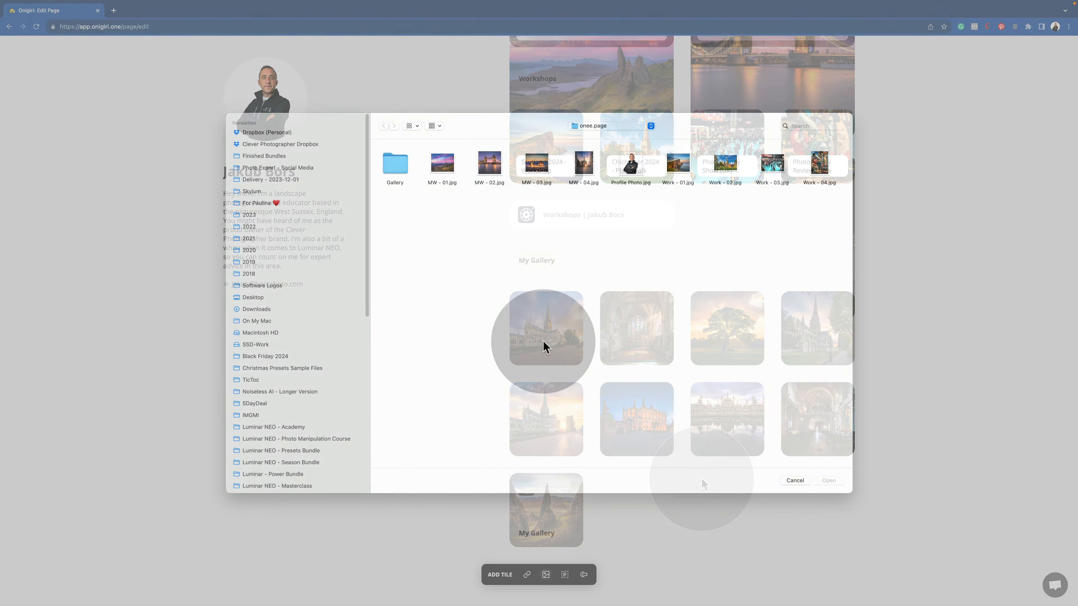
{"action": "left_click", "coordinate": [701, 479]}
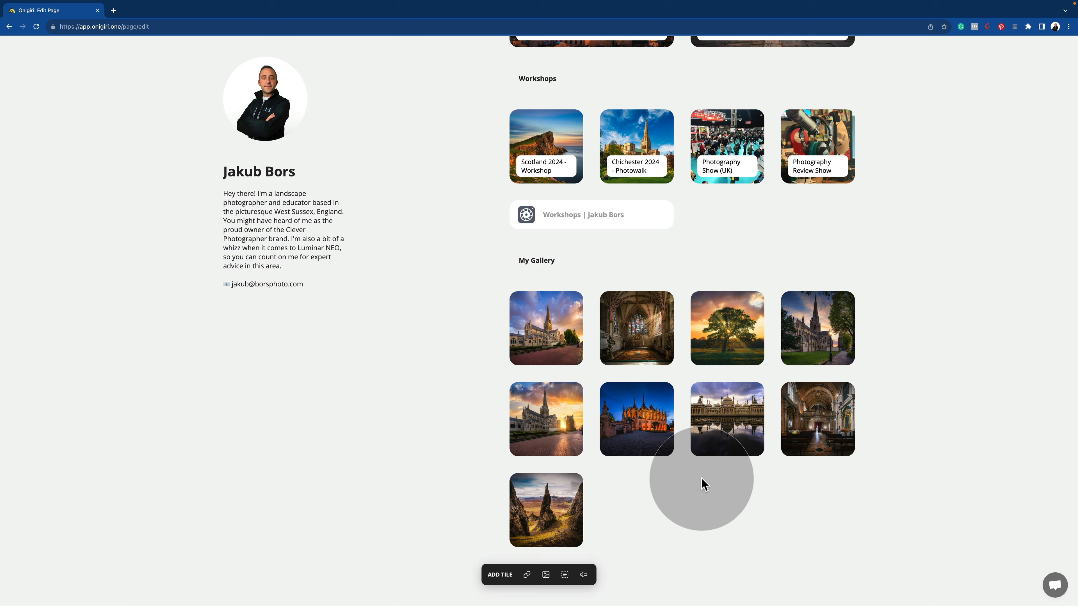
Resize the cathedral photo tile at the end of the gallery's first row to the tall vertical format
{"action": "left_click", "coordinate": [821, 323]}
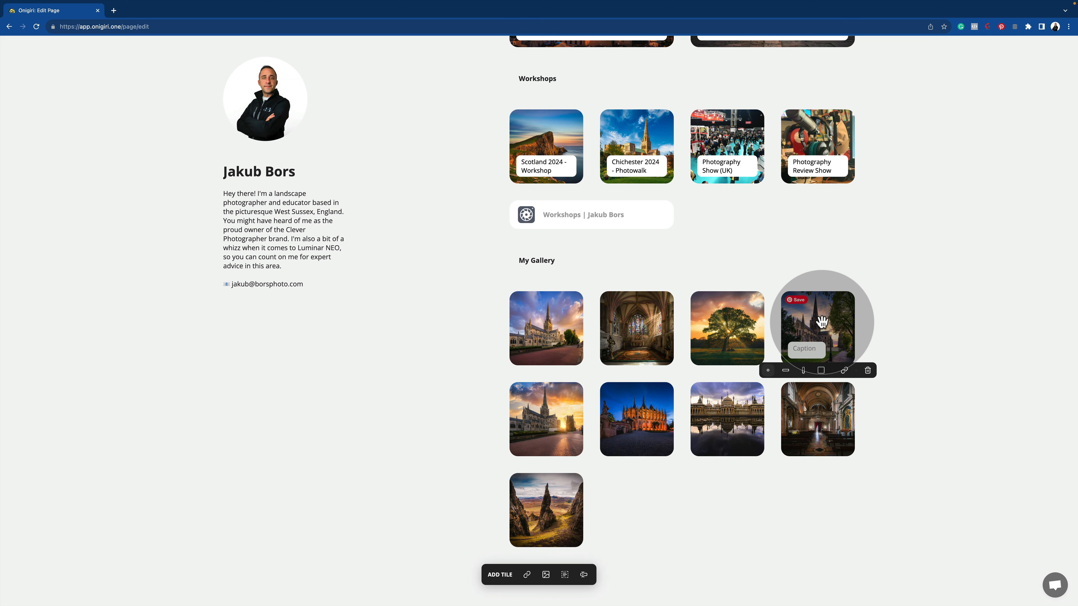
{"action": "left_click", "coordinate": [803, 370]}
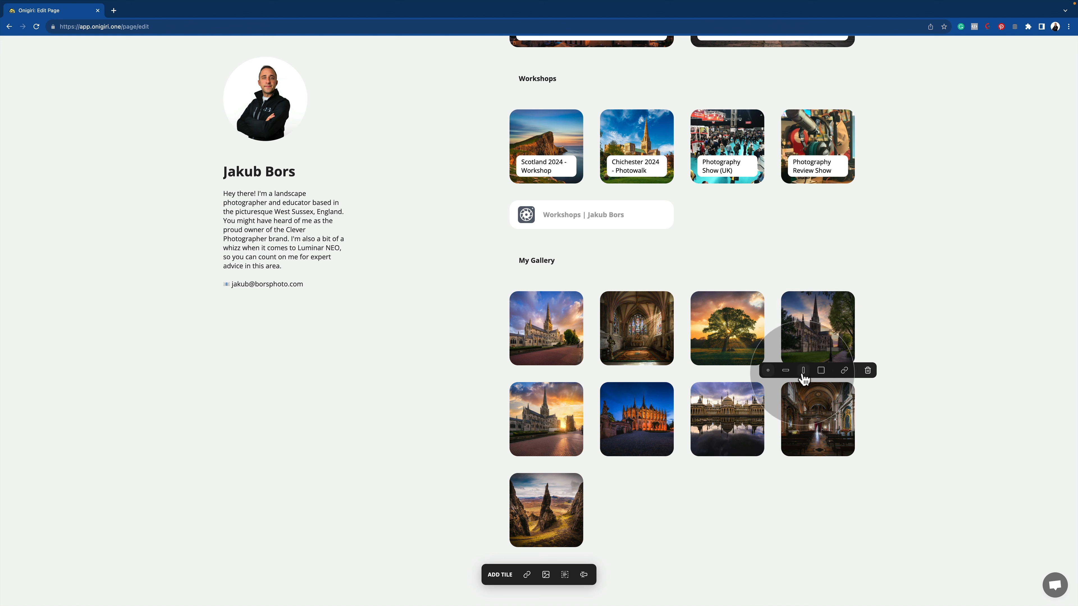
{"action": "left_click", "coordinate": [821, 375]}
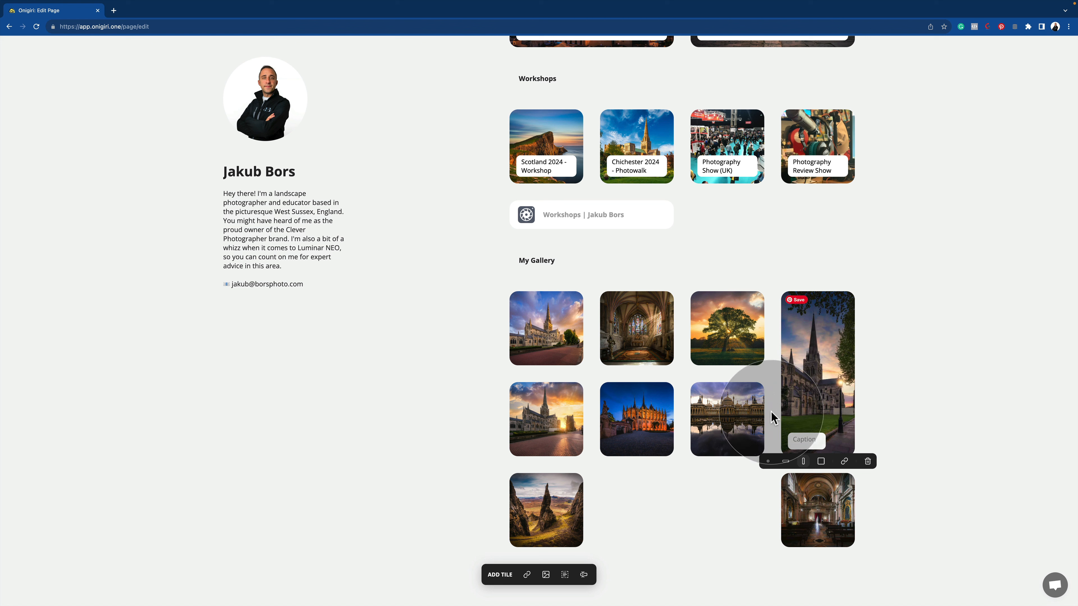
Resize the palace reflection photo to the wide horizontal format and move it to the start of the gallery's first row
{"action": "left_click", "coordinate": [738, 410]}
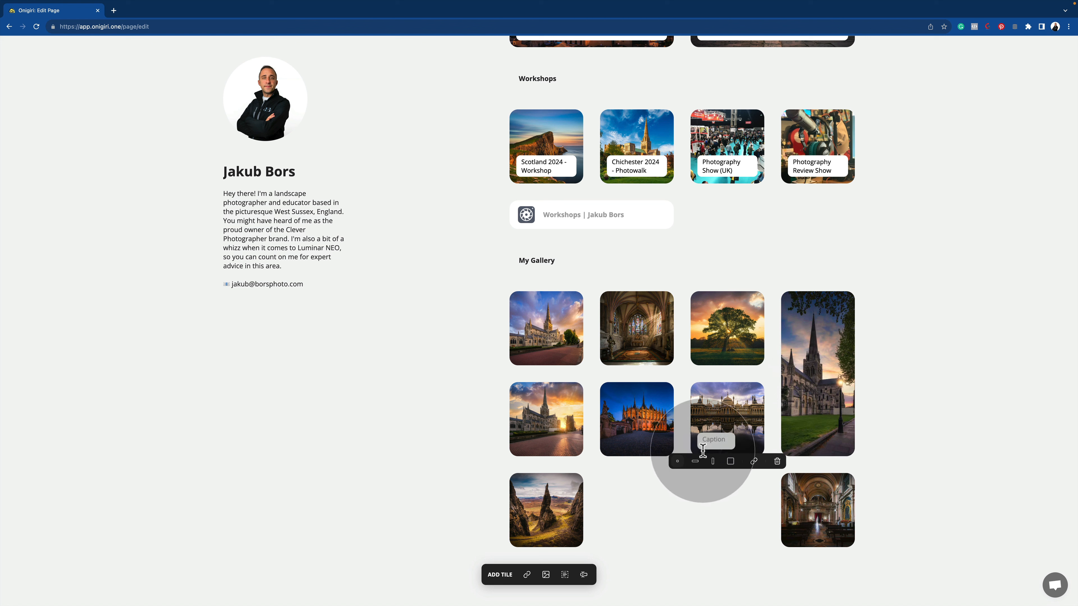
{"action": "left_click", "coordinate": [695, 461]}
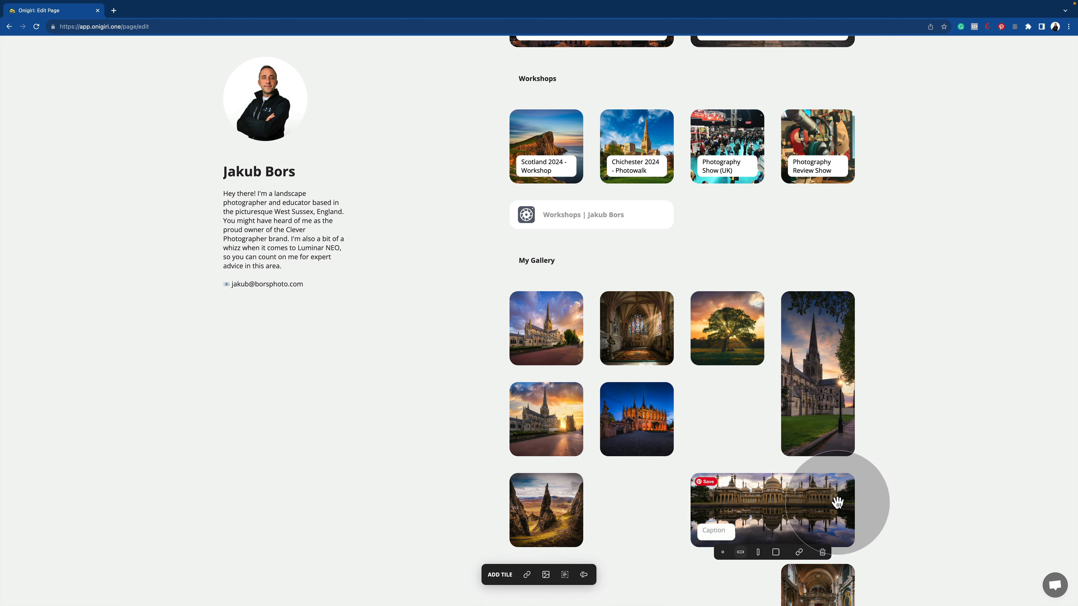
{"action": "left_click_drag", "start_coordinate": [842, 500], "coordinate": [679, 340]}
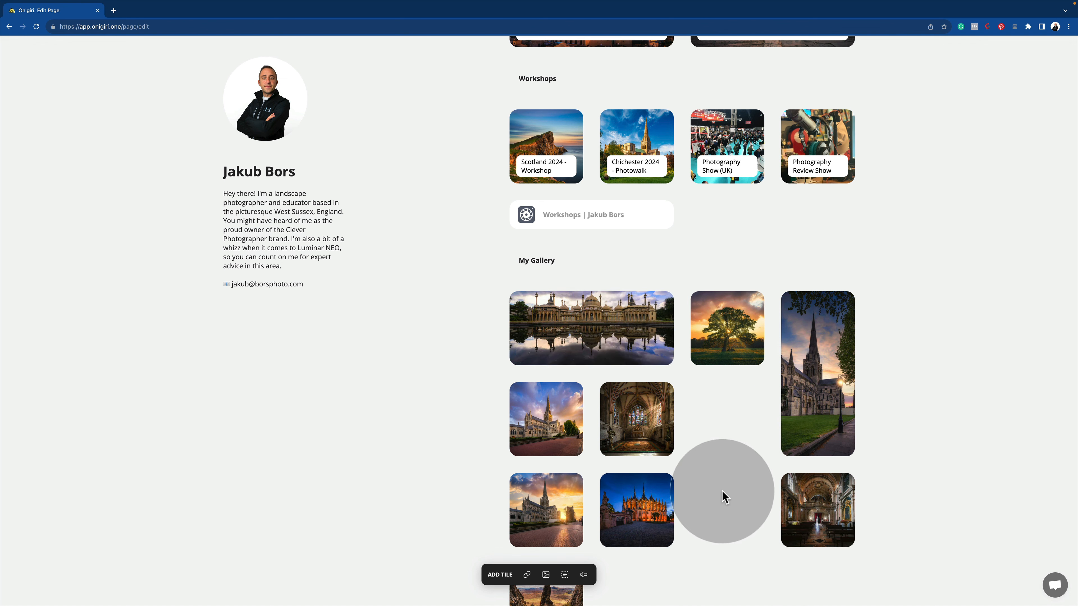
Move the church interior photo from the gallery's third row into the empty slot below the tree photo
{"action": "mouse_move", "coordinate": [801, 504]}
{"action": "left_click_drag", "start_coordinate": [801, 503], "coordinate": [726, 416]}
Resize the floodlit church night photo to the wide horizontal format and move it to the far end of the gallery's third row
{"action": "scroll", "coordinate": [775, 505], "scroll_direction": "down", "scroll_amount": 2}
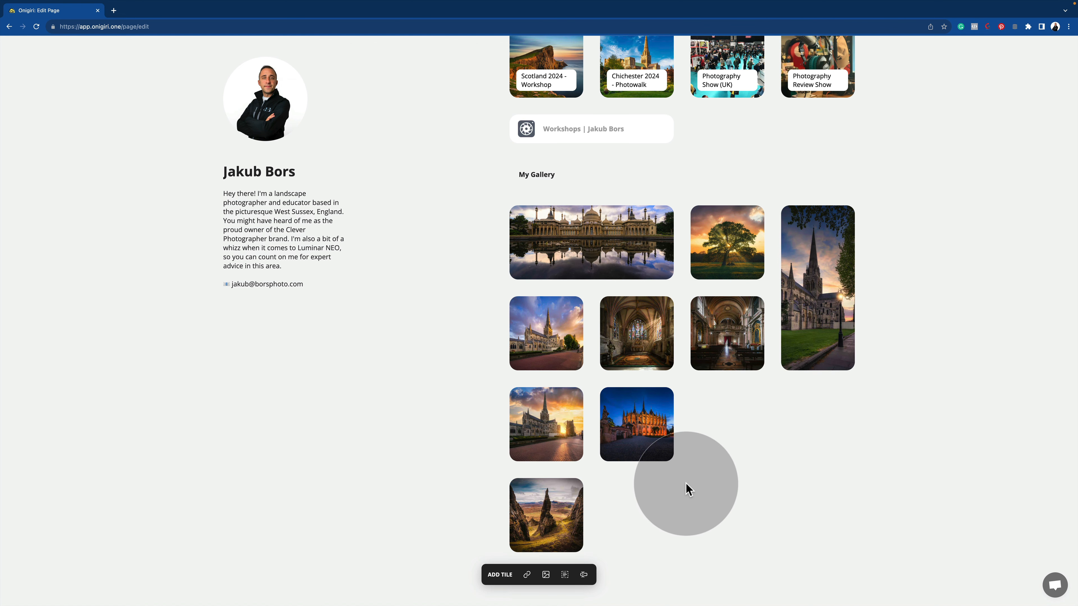
{"action": "mouse_move", "coordinate": [634, 444]}
{"action": "left_click", "coordinate": [605, 466]}
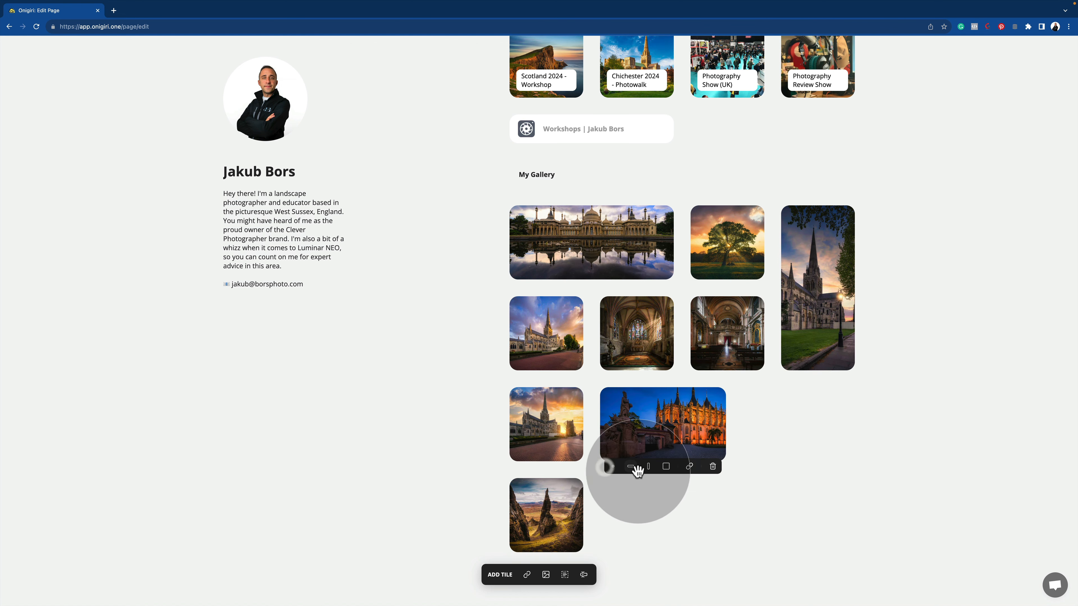
{"action": "left_click_drag", "start_coordinate": [703, 441], "coordinate": [806, 426]}
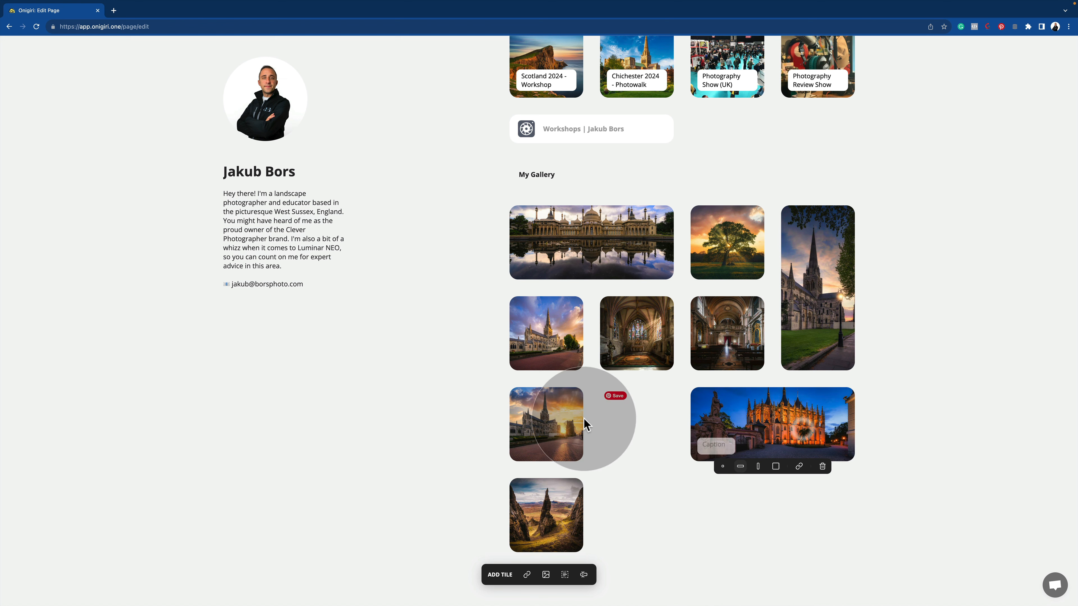
Move the rock pinnacles photo from the gallery's fourth row into the empty slot in the third row
{"action": "mouse_move", "coordinate": [557, 405]}
{"action": "left_click_drag", "start_coordinate": [553, 518], "coordinate": [637, 509]}
{"action": "mouse_move", "coordinate": [748, 517]}
{"action": "mouse_move", "coordinate": [782, 379]}
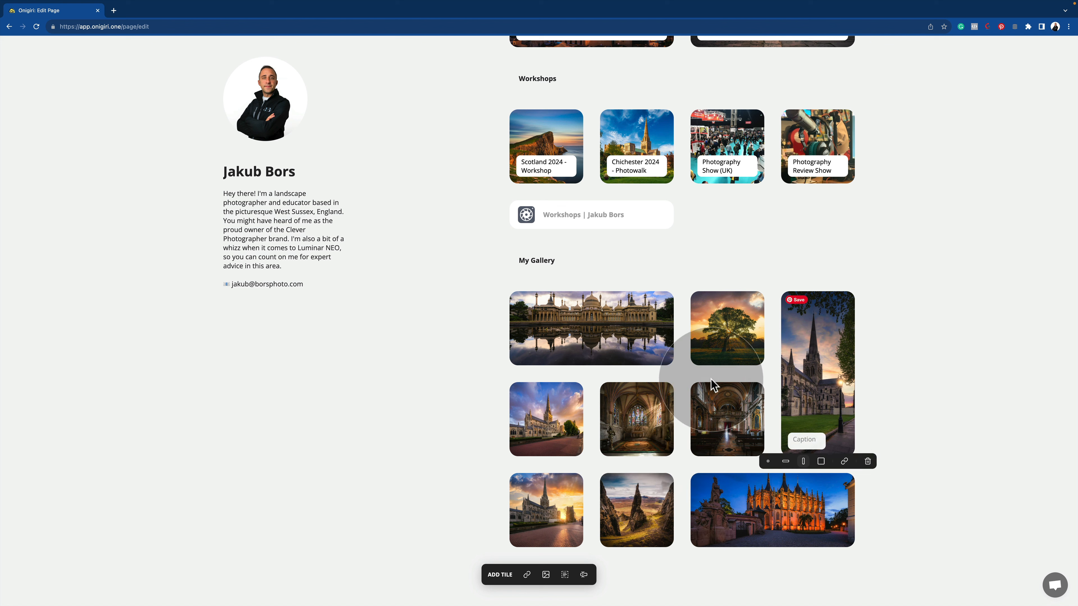
Resize the cathedral photo at the start of the gallery's second row to the large square format
{"action": "mouse_move", "coordinate": [554, 442]}
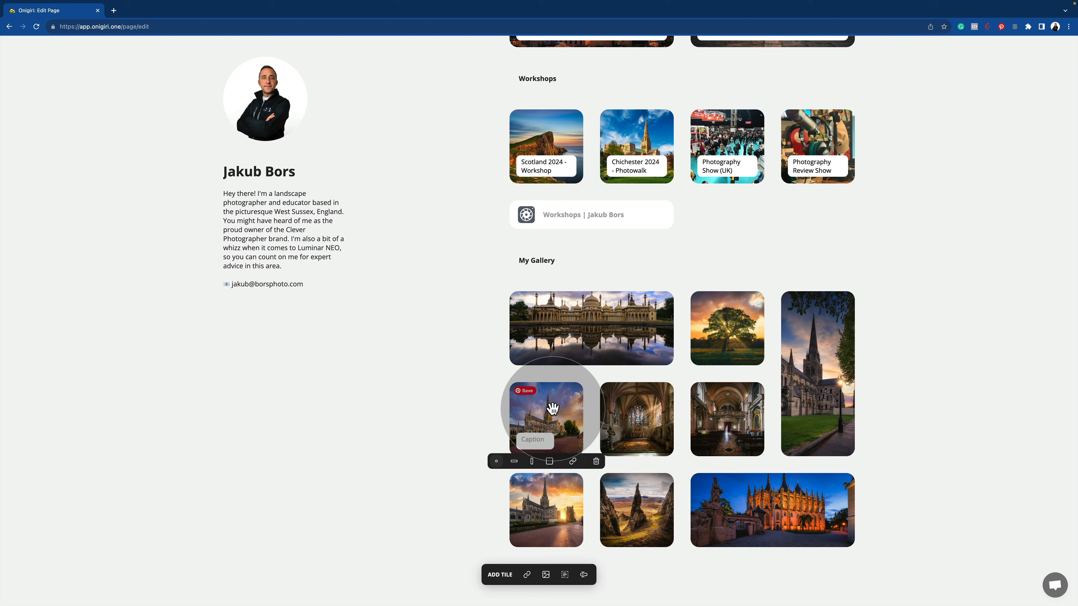
{"action": "left_click", "coordinate": [548, 461]}
{"action": "scroll", "coordinate": [682, 470], "scroll_direction": "down", "scroll_amount": 4}
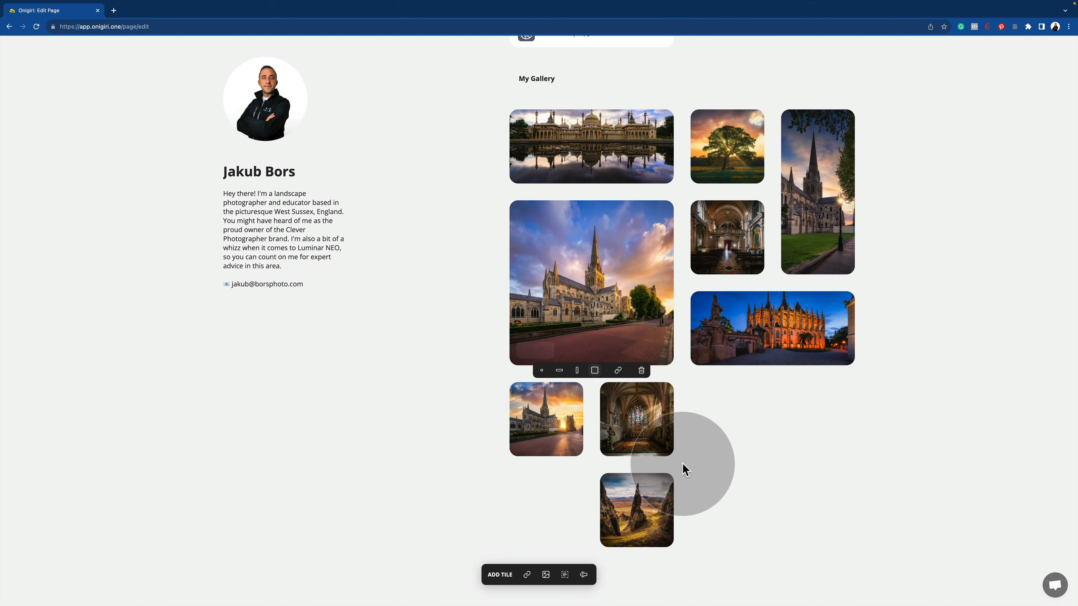
Rearrange the gallery's bottom row with the church interior photo first, the rock pinnacles photo third and the tree photo last
{"action": "left_click_drag", "start_coordinate": [641, 500], "coordinate": [739, 495]}
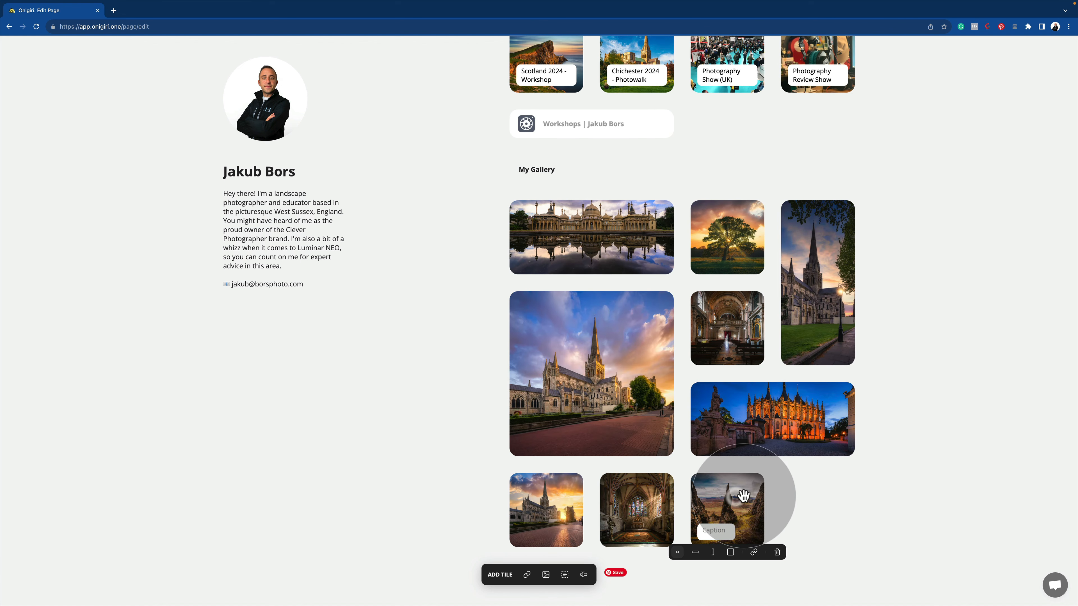
{"action": "left_click_drag", "start_coordinate": [733, 320], "coordinate": [832, 502]}
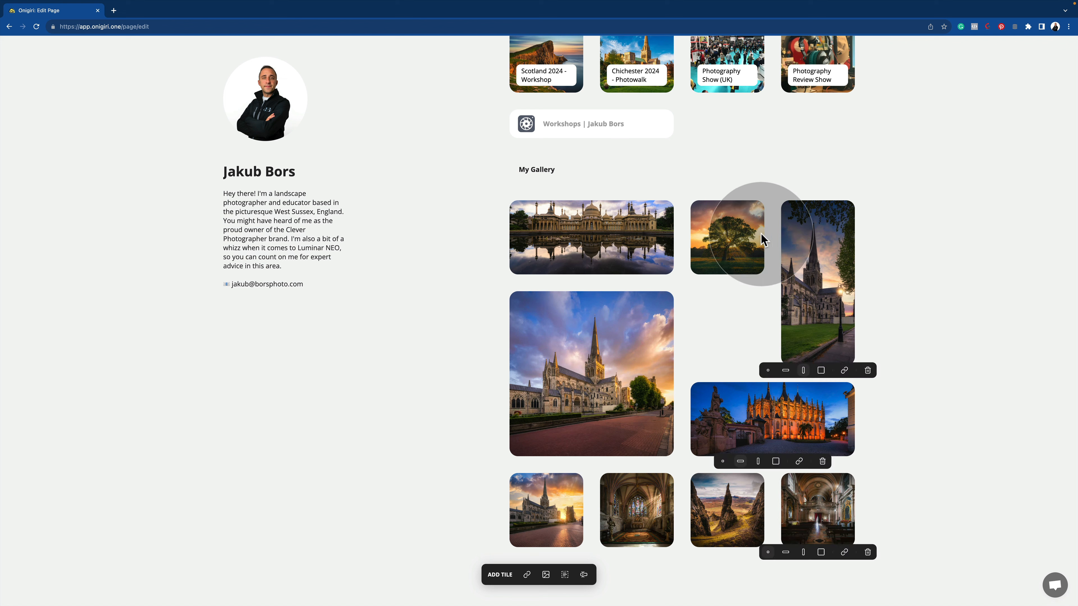
{"action": "left_click_drag", "start_coordinate": [753, 231], "coordinate": [847, 516]}
{"action": "left_click_drag", "start_coordinate": [830, 582], "coordinate": [553, 506]}
Move the sunset cathedral photo into the slot beside the palace reflection photo and resize it to the tall vertical format
{"action": "left_click_drag", "start_coordinate": [638, 494], "coordinate": [704, 212]}
{"action": "mouse_move", "coordinate": [731, 247]}
{"action": "left_click", "coordinate": [713, 280]}
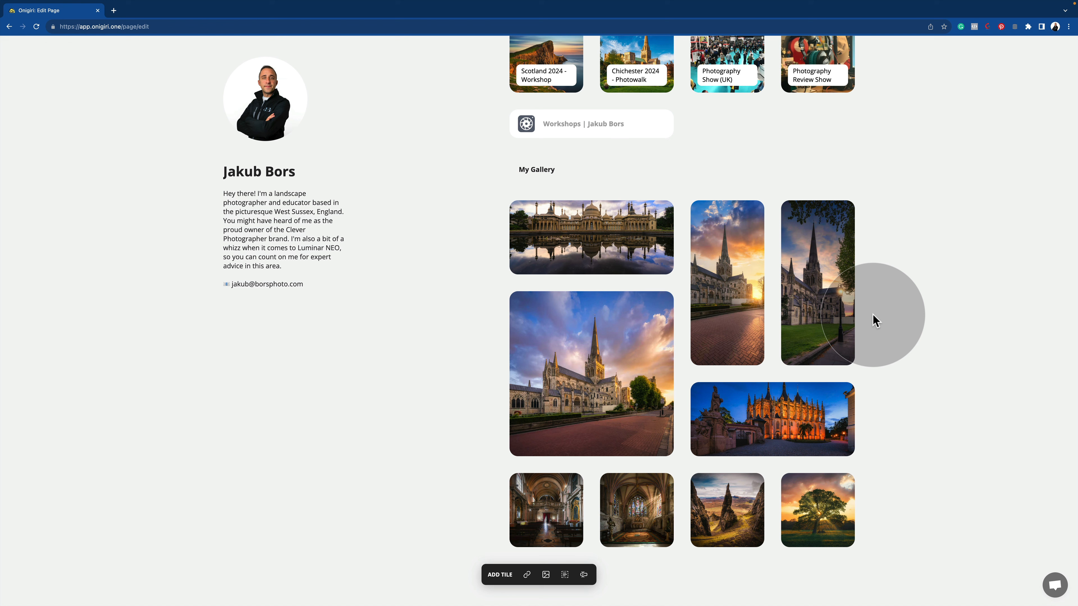
Switch the page editor to the mobile layout and review the tiles down to the Workshops section
{"action": "scroll", "coordinate": [875, 320], "scroll_direction": "up", "scroll_amount": 15}
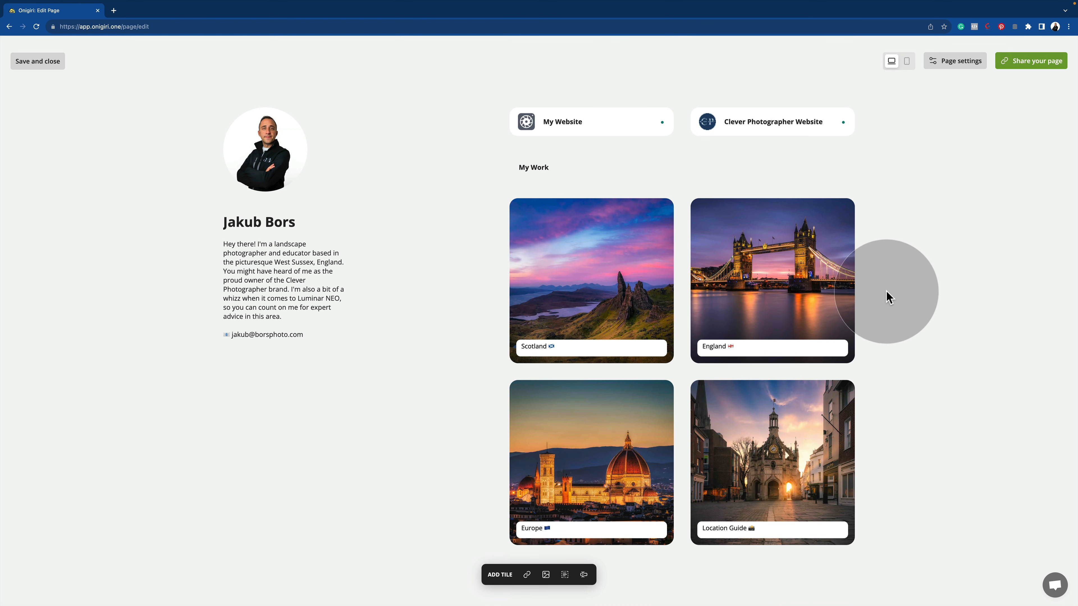
{"action": "left_click", "coordinate": [906, 61]}
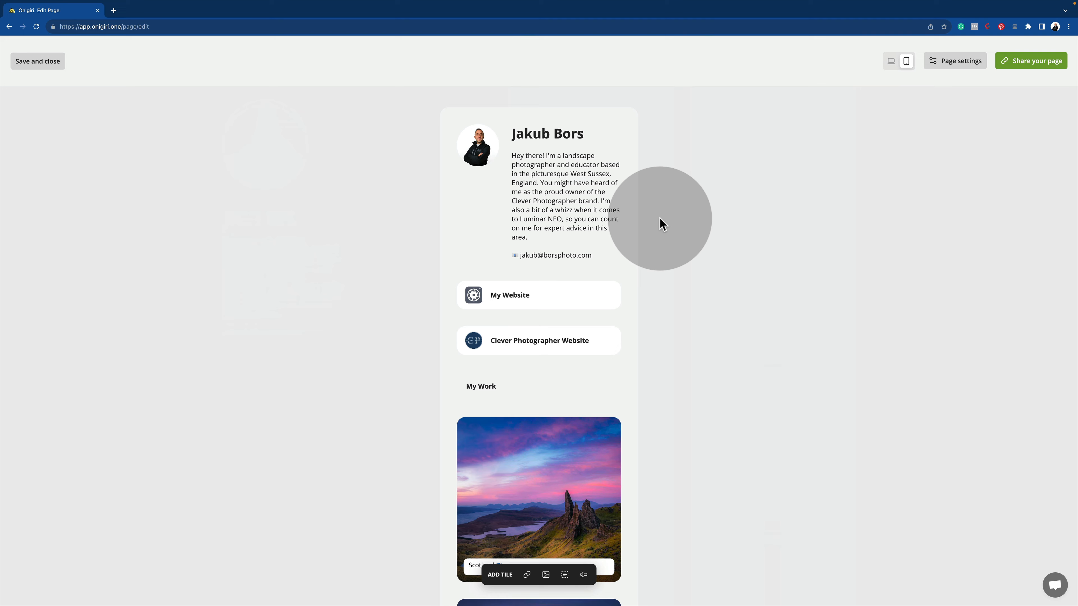
{"action": "scroll", "coordinate": [562, 229], "scroll_direction": "down", "scroll_amount": 7}
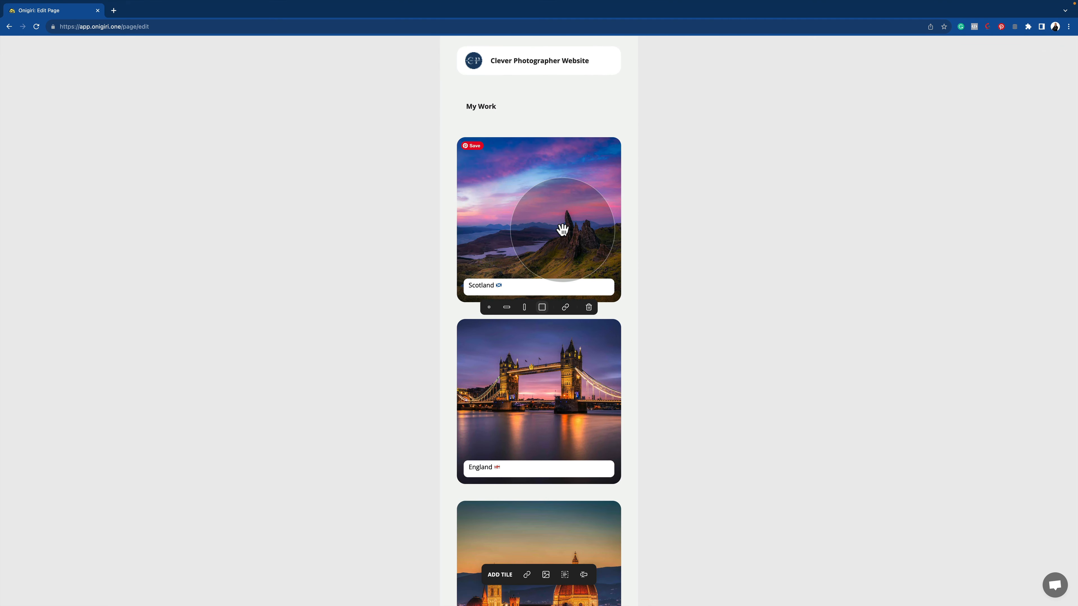
{"action": "scroll", "coordinate": [562, 229], "scroll_direction": "down", "scroll_amount": 11}
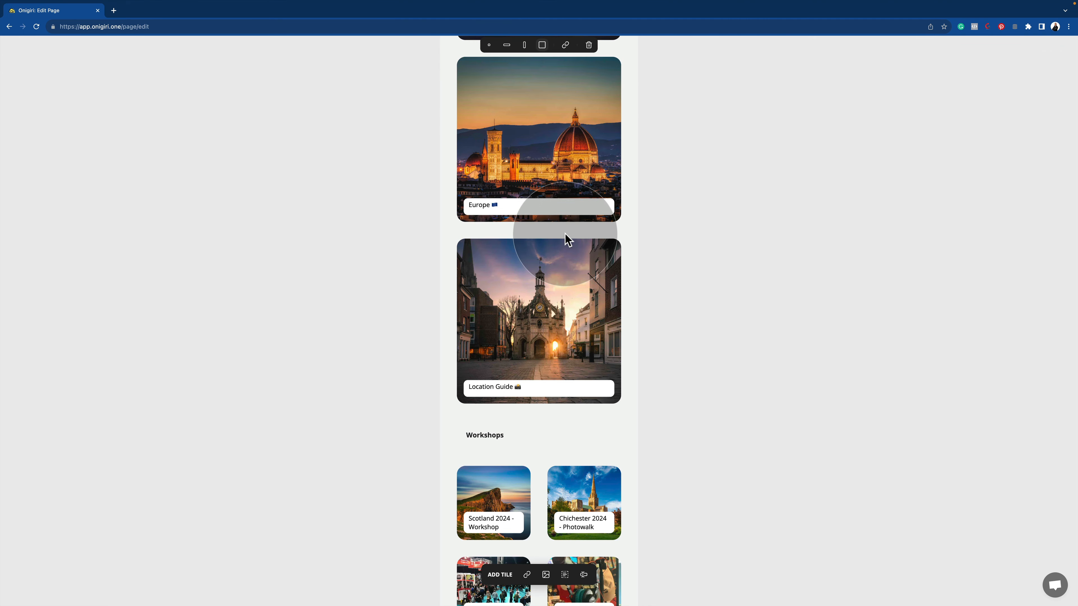
{"action": "scroll", "coordinate": [566, 240], "scroll_direction": "up", "scroll_amount": 18}
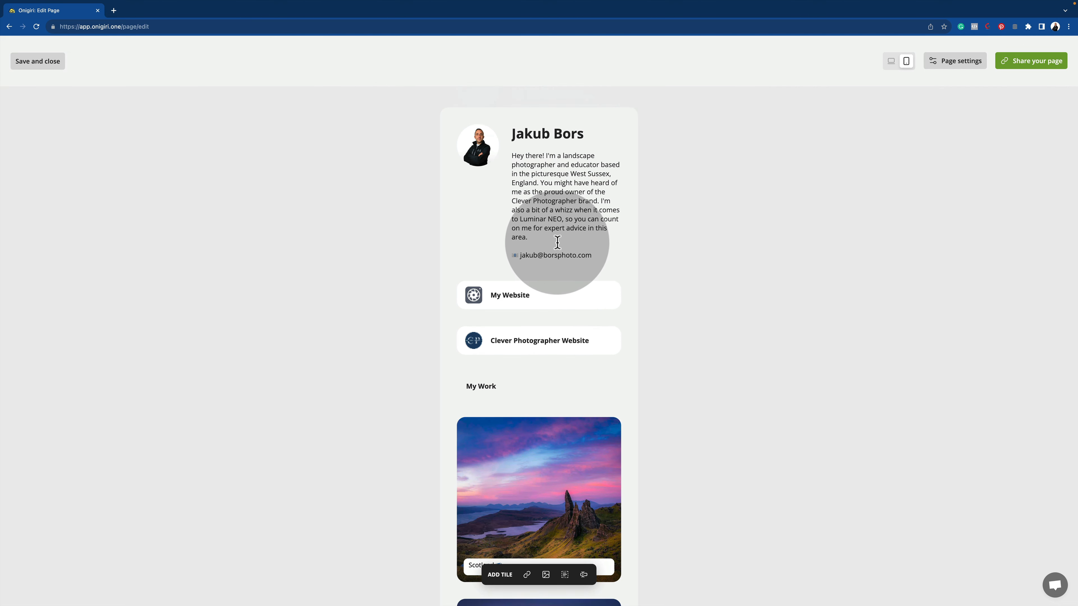
Resize the Scotland, England, Europe and Location Guide tiles to the small square format in the mobile layout
{"action": "scroll", "coordinate": [557, 243], "scroll_direction": "down", "scroll_amount": 5}
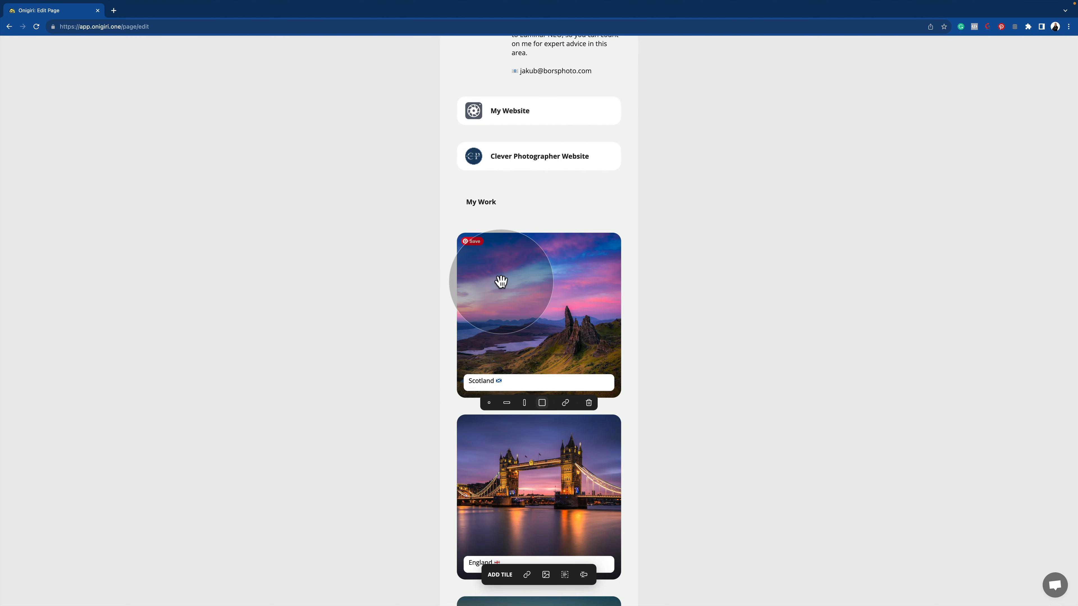
{"action": "left_click", "coordinate": [490, 403]}
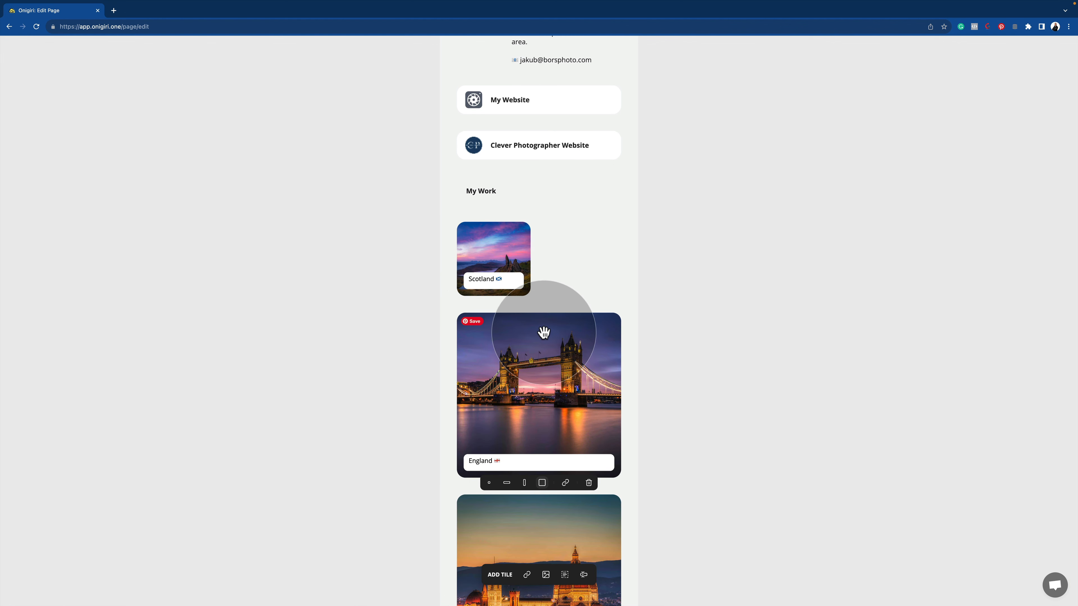
{"action": "scroll", "coordinate": [544, 314], "scroll_direction": "down", "scroll_amount": 3}
{"action": "left_click", "coordinate": [489, 374]}
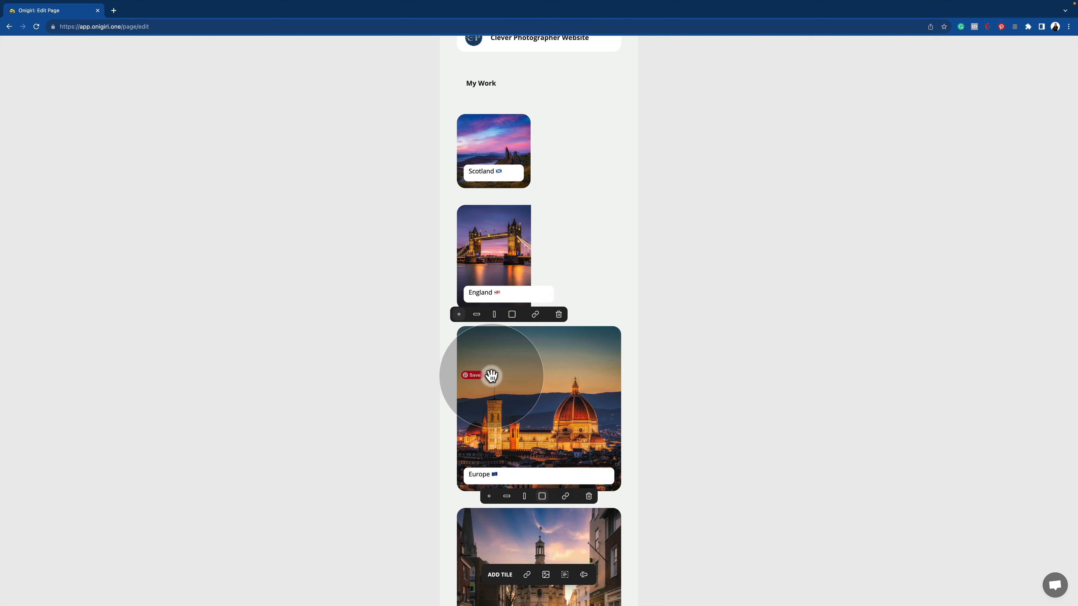
{"action": "scroll", "coordinate": [541, 328], "scroll_direction": "down", "scroll_amount": 2}
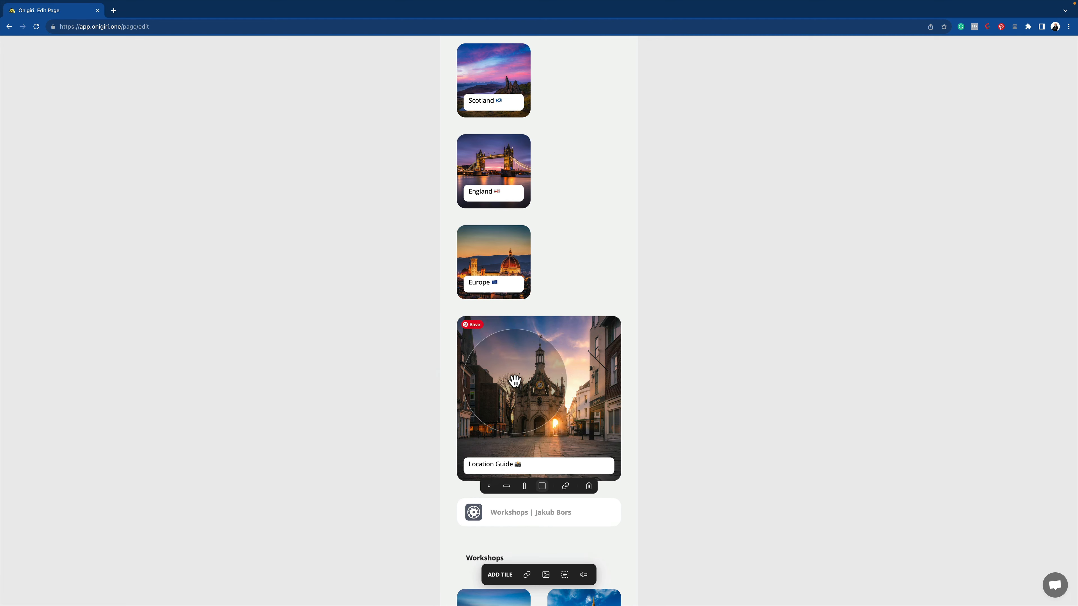
{"action": "left_click", "coordinate": [488, 485]}
{"action": "scroll", "coordinate": [553, 191], "scroll_direction": "down", "scroll_amount": 1}
Place the England tile beside Scotland and the Europe tile beside Location Guide to form a two-by-two grid
{"action": "scroll", "coordinate": [553, 193], "scroll_direction": "up", "scroll_amount": 3}
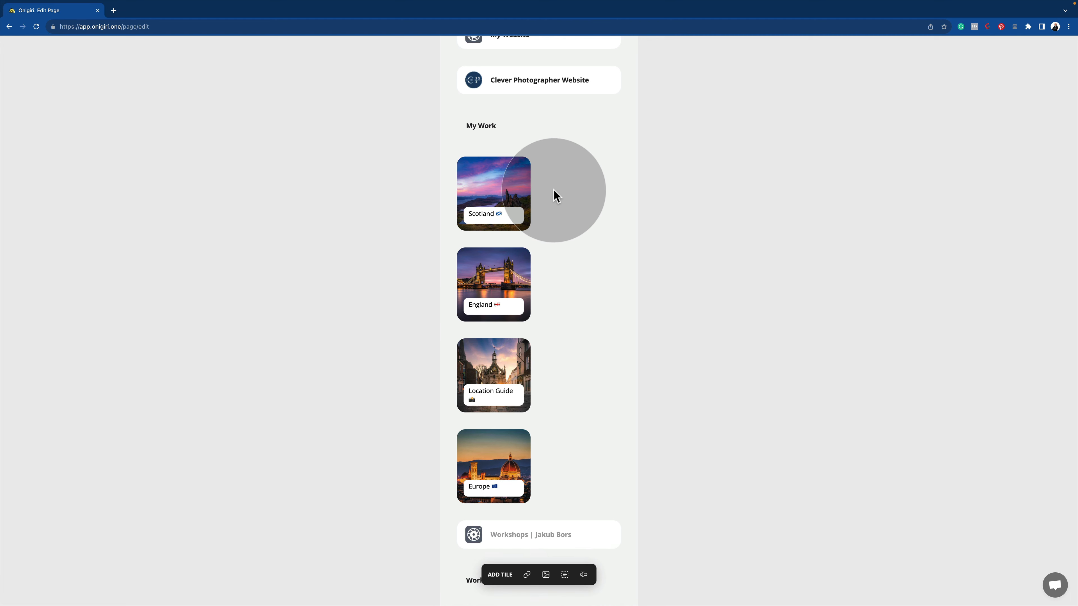
{"action": "left_click", "coordinate": [510, 257]}
{"action": "left_click_drag", "start_coordinate": [510, 257], "coordinate": [596, 164]}
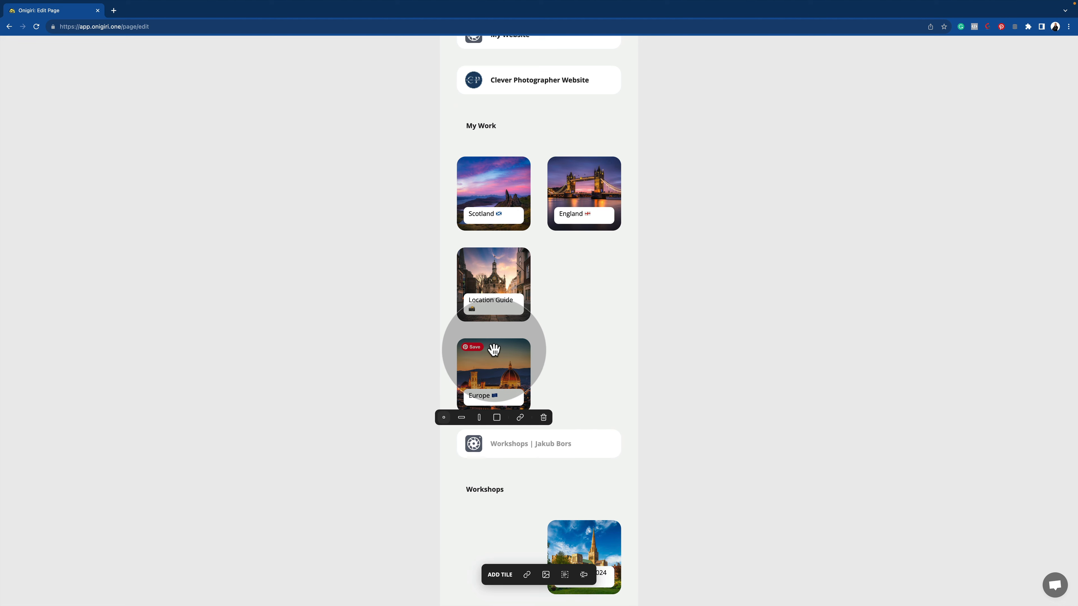
{"action": "left_click_drag", "start_coordinate": [493, 349], "coordinate": [577, 325]}
Move the Scotland 2024 - Workshop tile beside Chichester 2024 - Photowalk and the Photography Review Show tile below it, under Workshops
{"action": "scroll", "coordinate": [577, 323], "scroll_direction": "down", "scroll_amount": 2}
{"action": "left_click", "coordinate": [484, 401]}
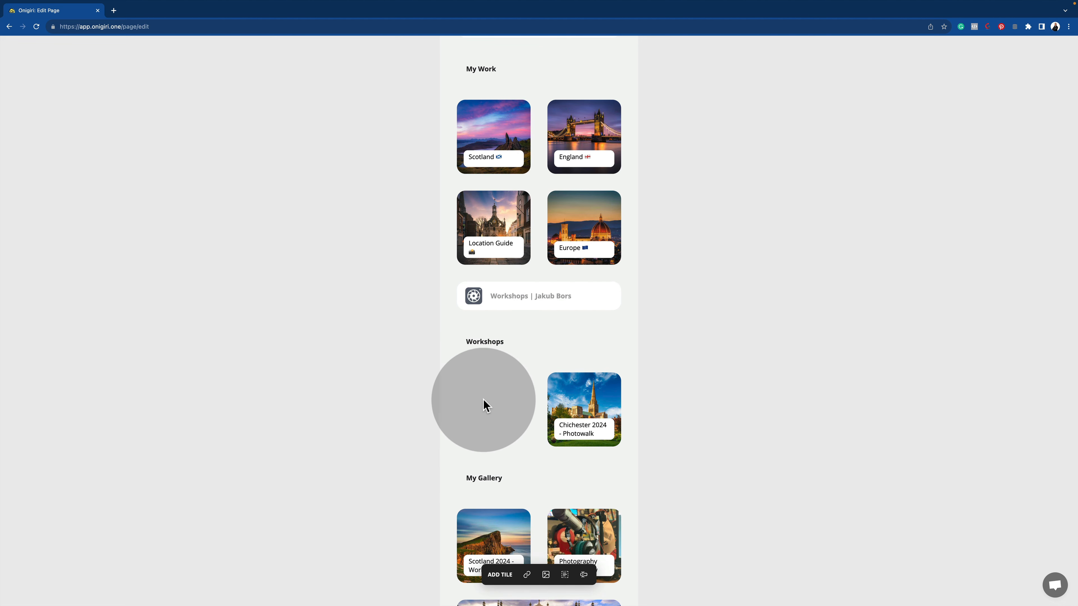
{"action": "scroll", "coordinate": [496, 396], "scroll_direction": "down", "scroll_amount": 3}
{"action": "left_click", "coordinate": [495, 401]}
{"action": "left_click_drag", "start_coordinate": [494, 401], "coordinate": [509, 267]}
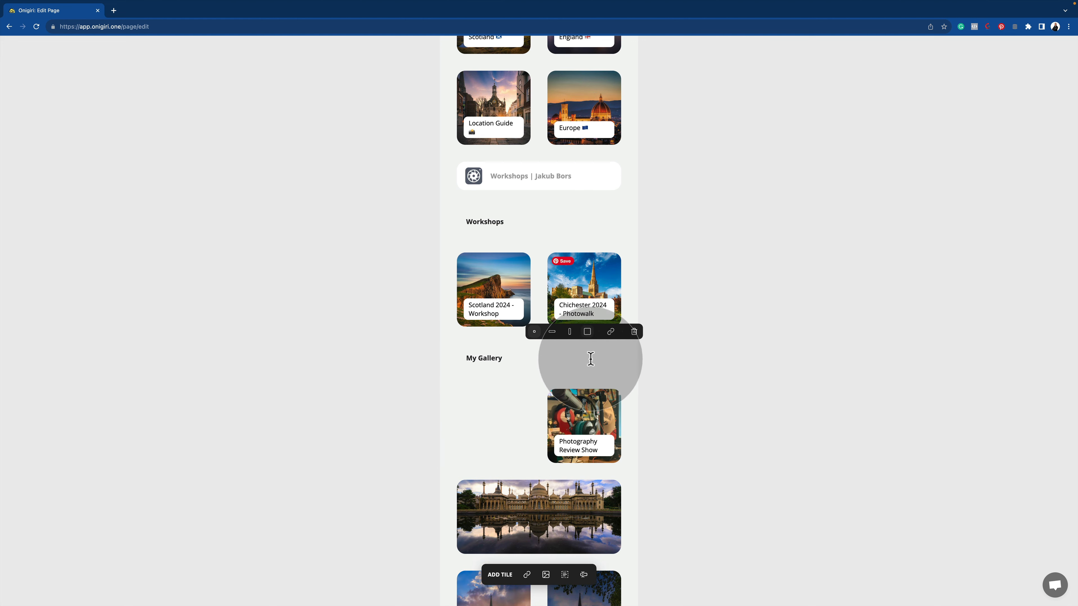
{"action": "left_click_drag", "start_coordinate": [587, 413], "coordinate": [494, 346]}
Move the Photography Show (UK) tile from the end of the mobile page to the slot beside Photography Review Show
{"action": "scroll", "coordinate": [584, 383], "scroll_direction": "down", "scroll_amount": 3}
{"action": "scroll", "coordinate": [584, 383], "scroll_direction": "down", "scroll_amount": 13}
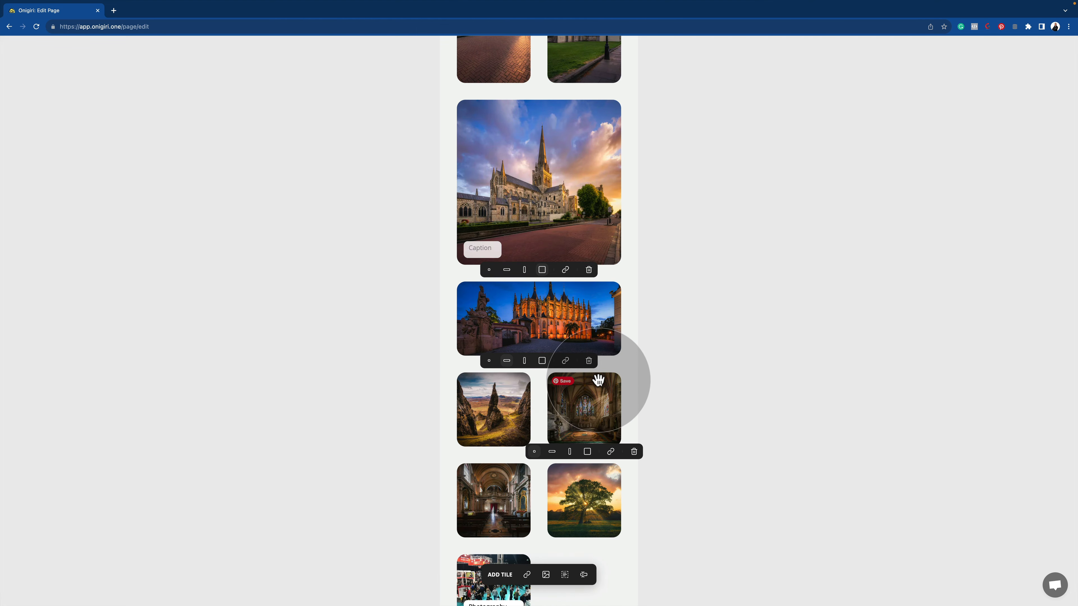
{"action": "left_click_drag", "start_coordinate": [492, 517], "coordinate": [582, 212]}
{"action": "scroll", "coordinate": [525, 301], "scroll_direction": "up", "scroll_amount": 12}
{"action": "scroll", "coordinate": [565, 265], "scroll_direction": "up", "scroll_amount": 6}
Resize the two tall cathedral photos below the palace reflection photo to the small square format in the mobile gallery
{"action": "scroll", "coordinate": [577, 272], "scroll_direction": "down", "scroll_amount": 11}
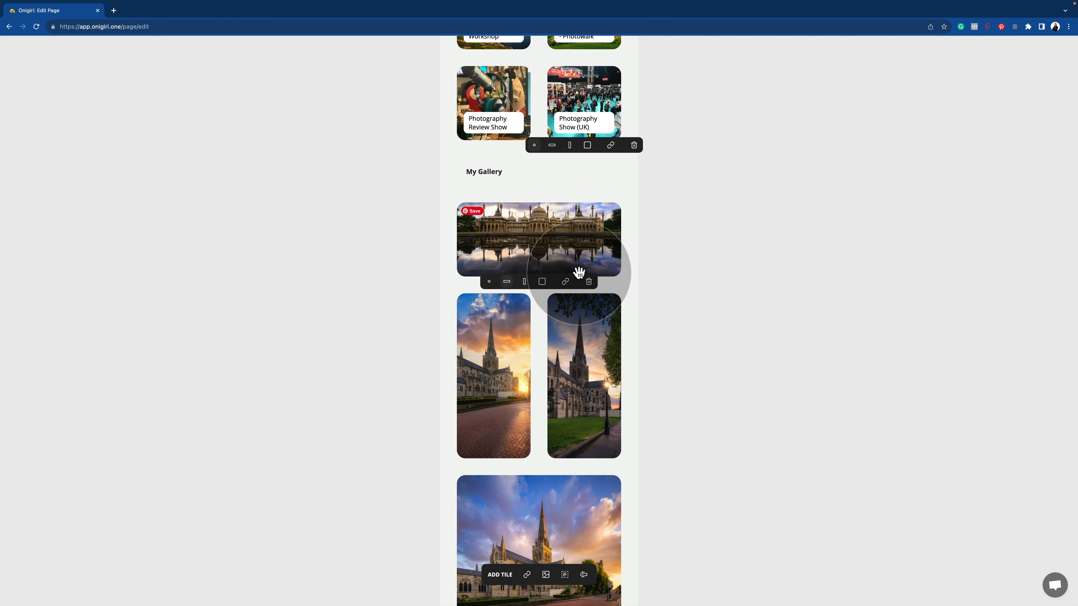
{"action": "scroll", "coordinate": [547, 271], "scroll_direction": "down", "scroll_amount": 5}
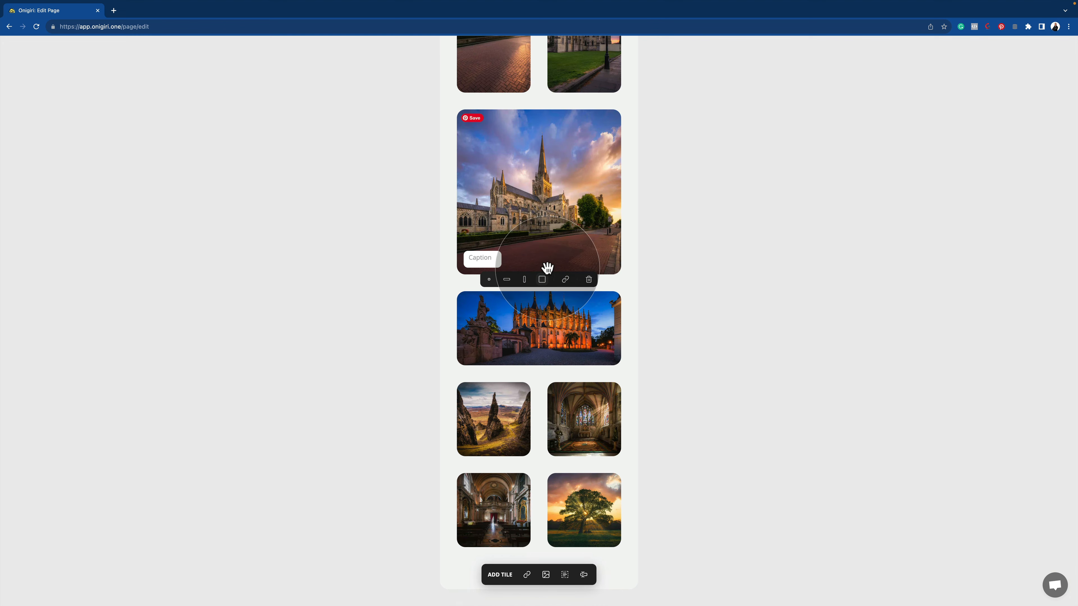
{"action": "scroll", "coordinate": [547, 268], "scroll_direction": "up", "scroll_amount": 9}
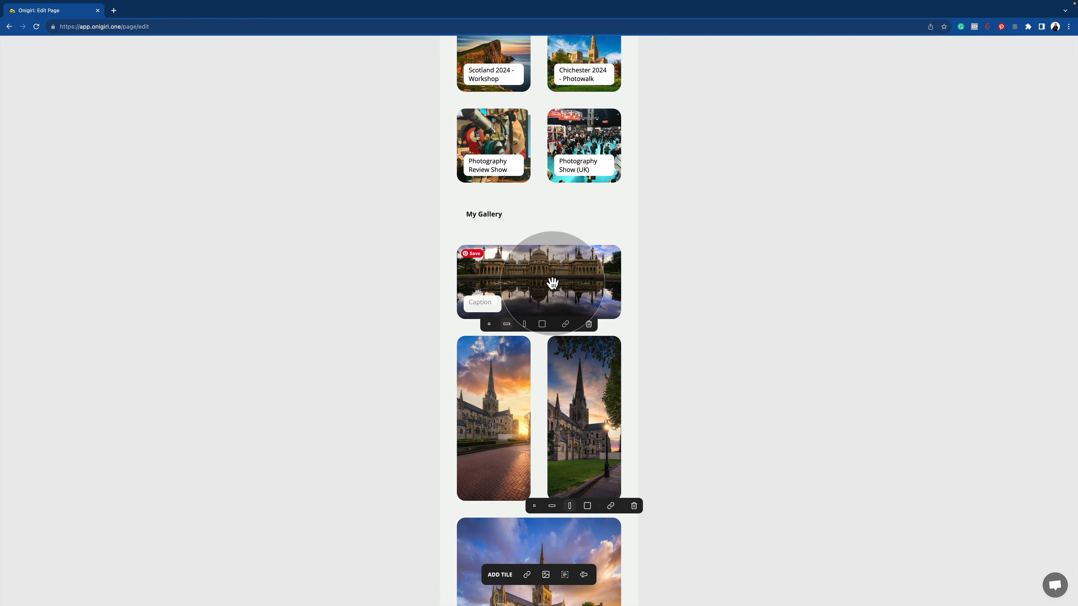
{"action": "mouse_move", "coordinate": [517, 348]}
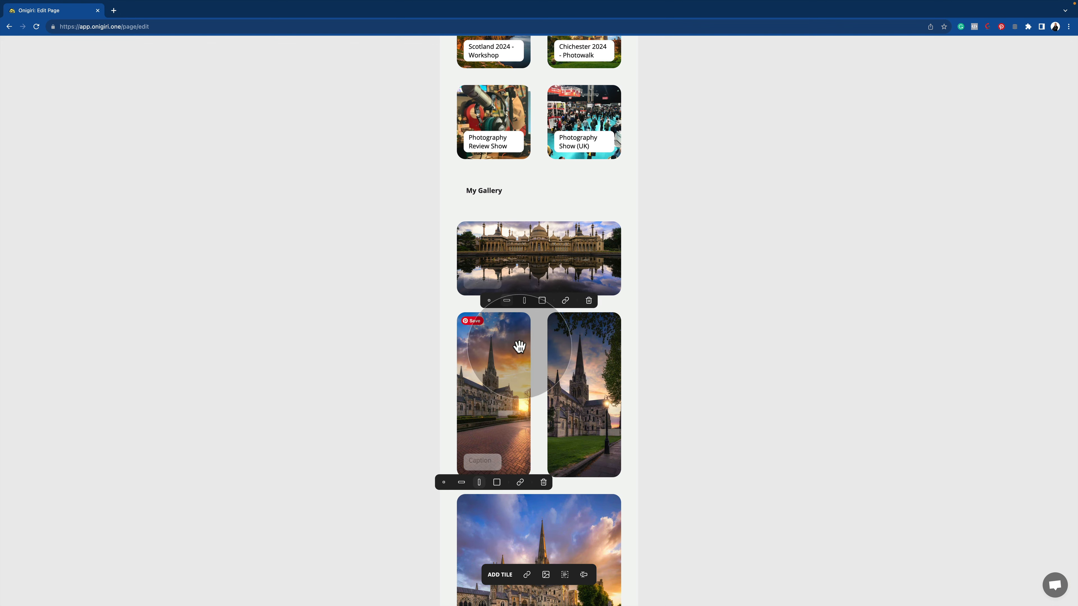
{"action": "left_click", "coordinate": [444, 483]}
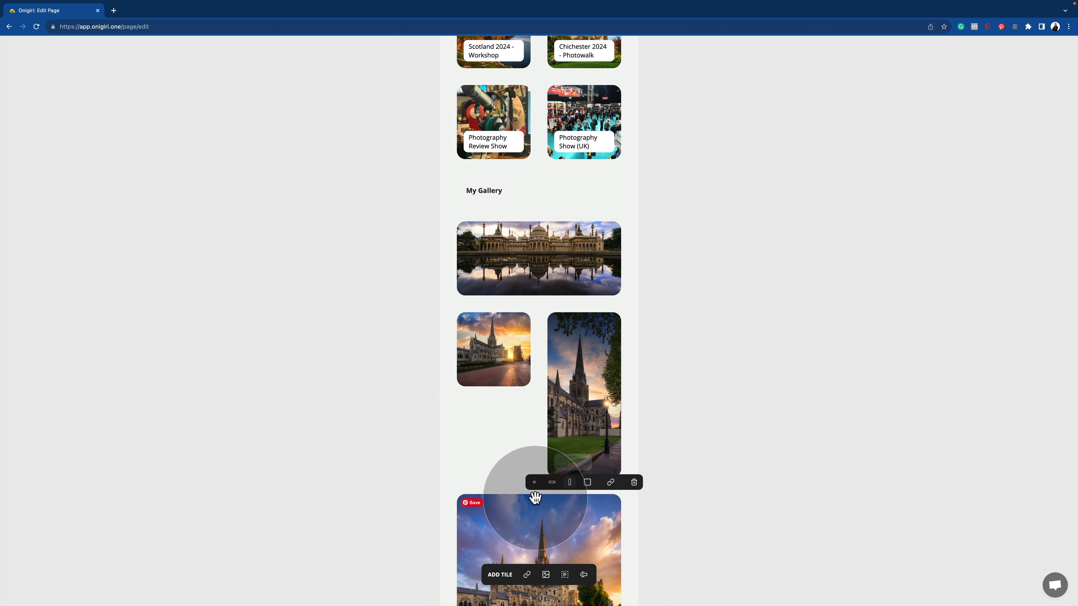
{"action": "left_click", "coordinate": [530, 483]}
Review the mobile gallery arrangement and switch the page editor back to the desktop layout
{"action": "scroll", "coordinate": [581, 399], "scroll_direction": "down", "scroll_amount": 7}
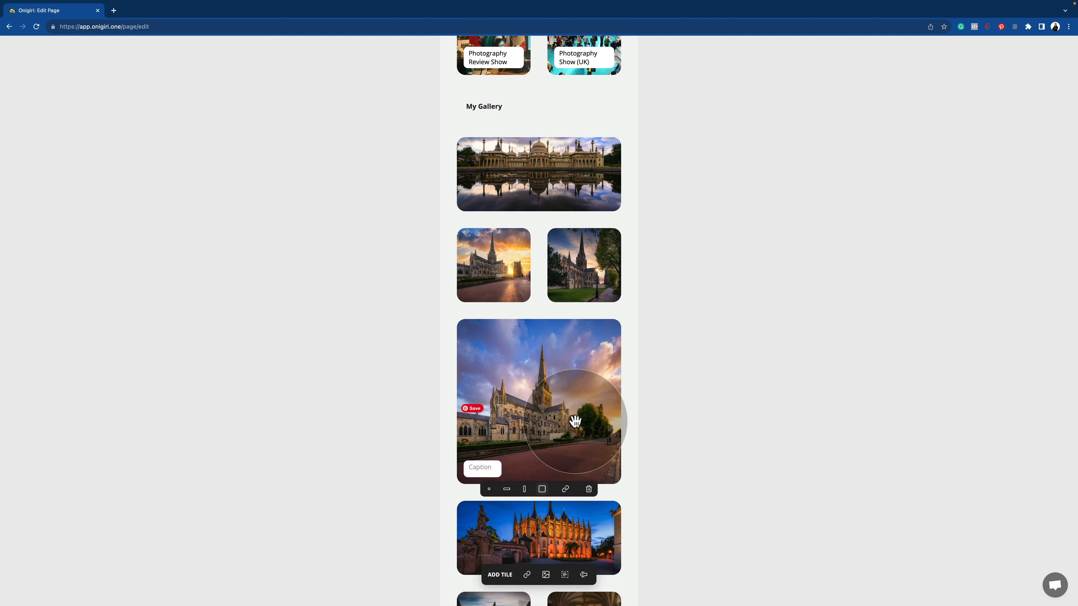
{"action": "scroll", "coordinate": [555, 410], "scroll_direction": "up", "scroll_amount": 7}
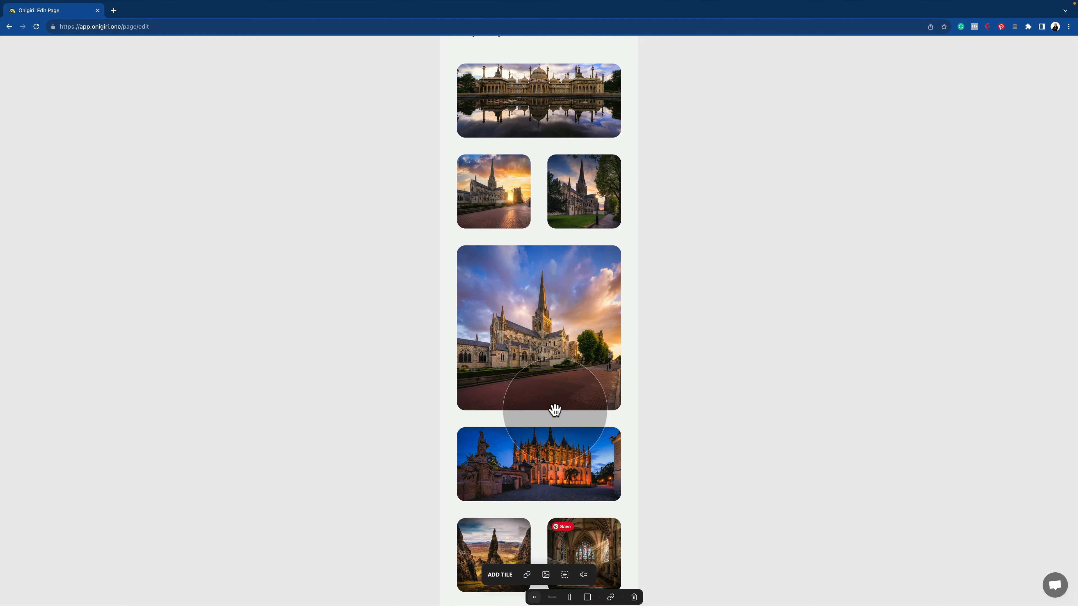
{"action": "scroll", "coordinate": [555, 411], "scroll_direction": "up", "scroll_amount": 17}
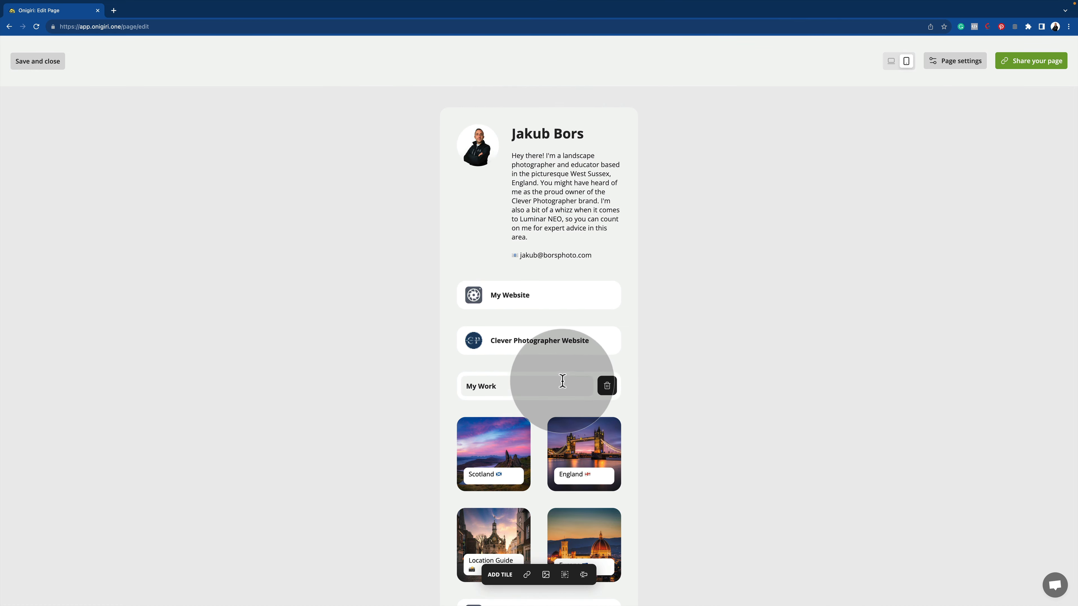
{"action": "left_click", "coordinate": [891, 62]}
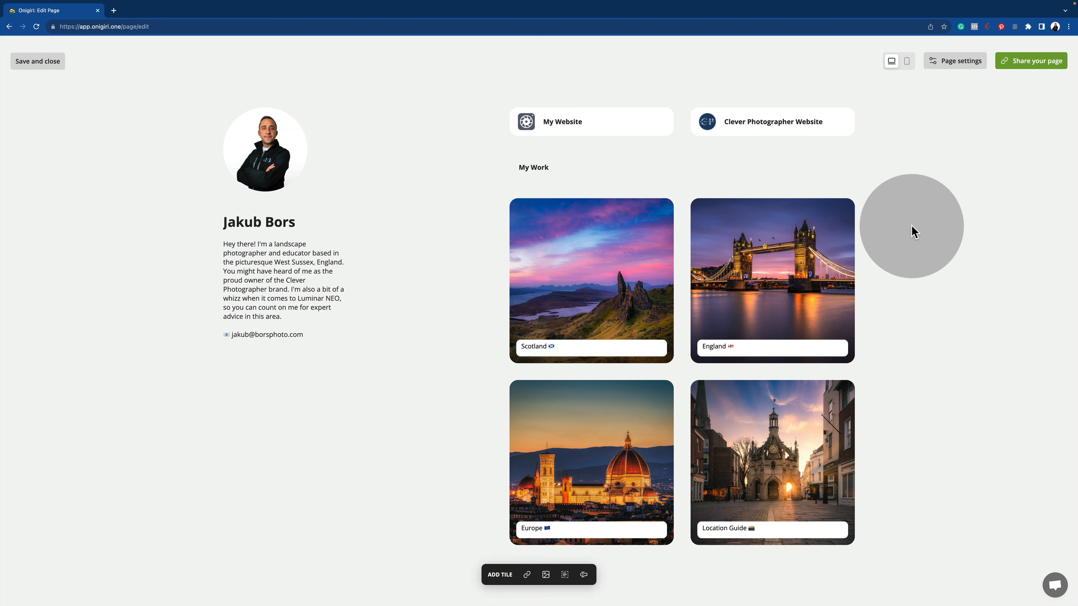
{"action": "left_click", "coordinate": [1035, 62]}
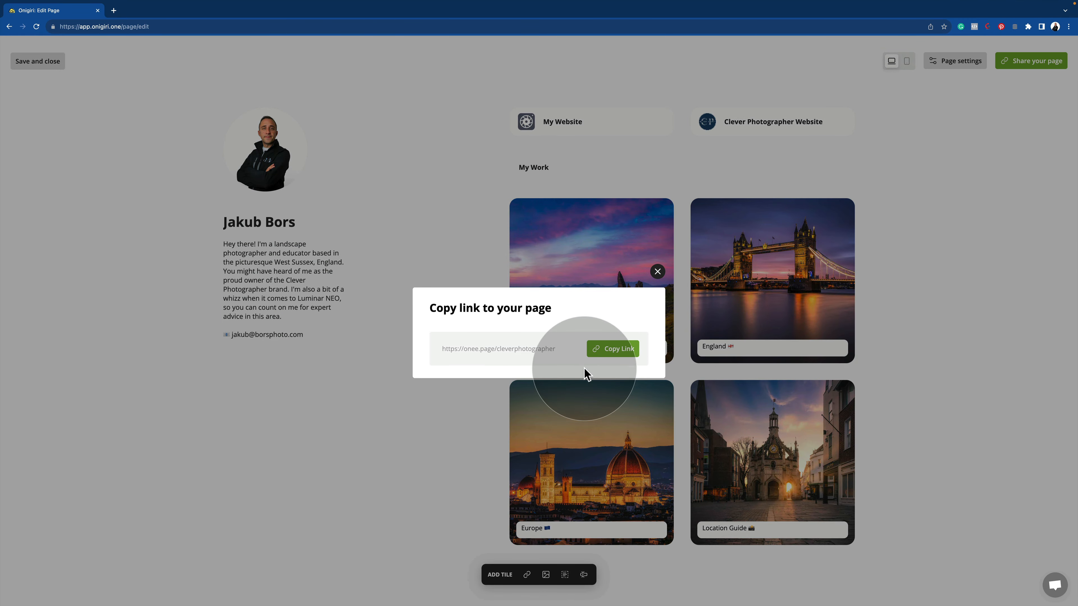
{"action": "left_click", "coordinate": [616, 349]}
{"action": "left_click", "coordinate": [114, 11]}
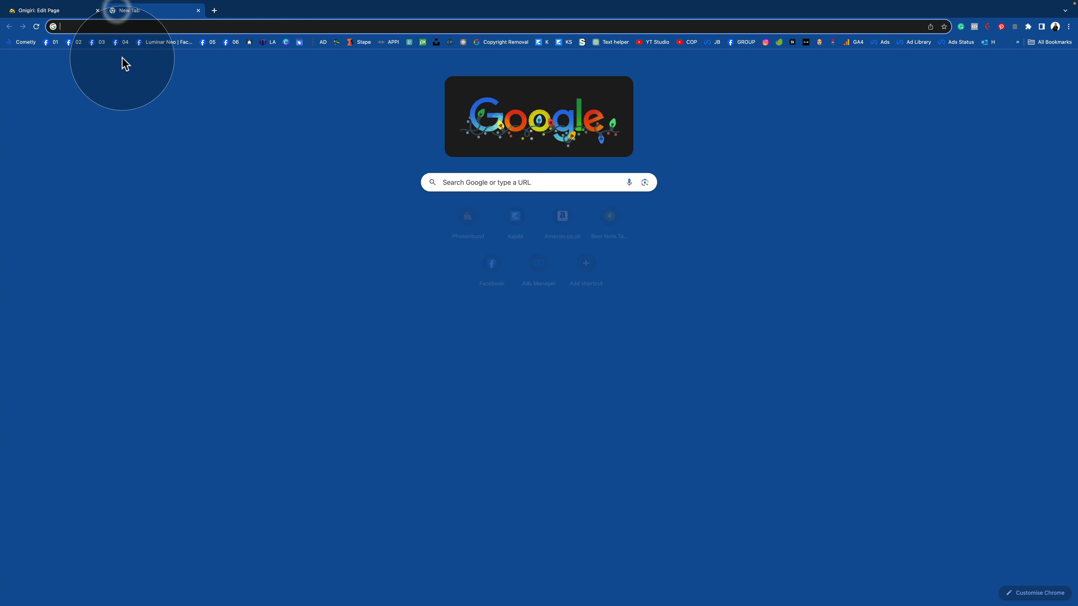
{"action": "type", "text": "https://onee.page/cleverphotographer"}
{"action": "key", "text": "Return"}
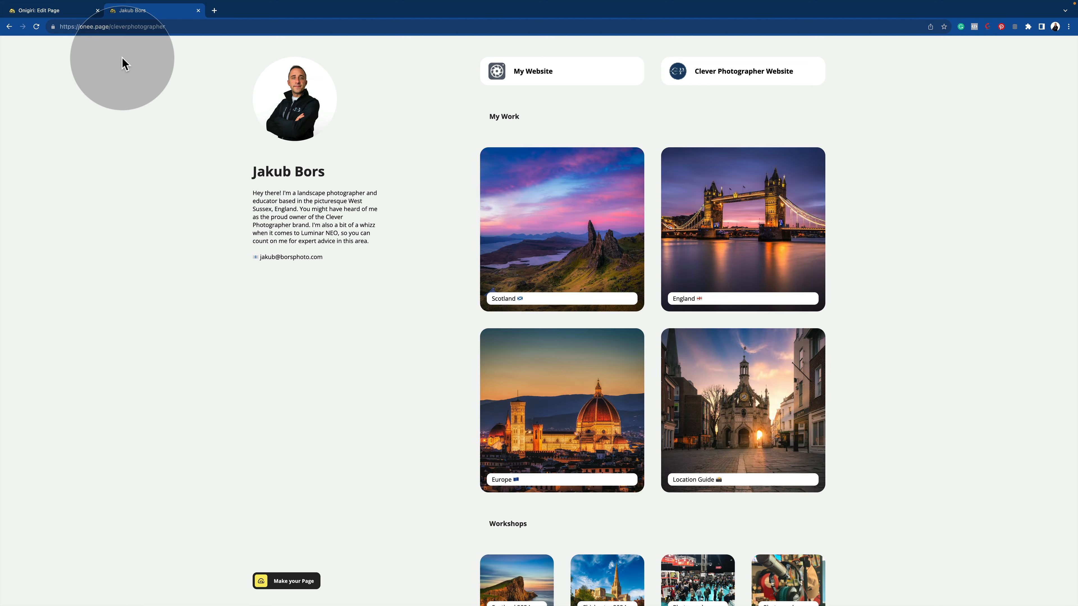